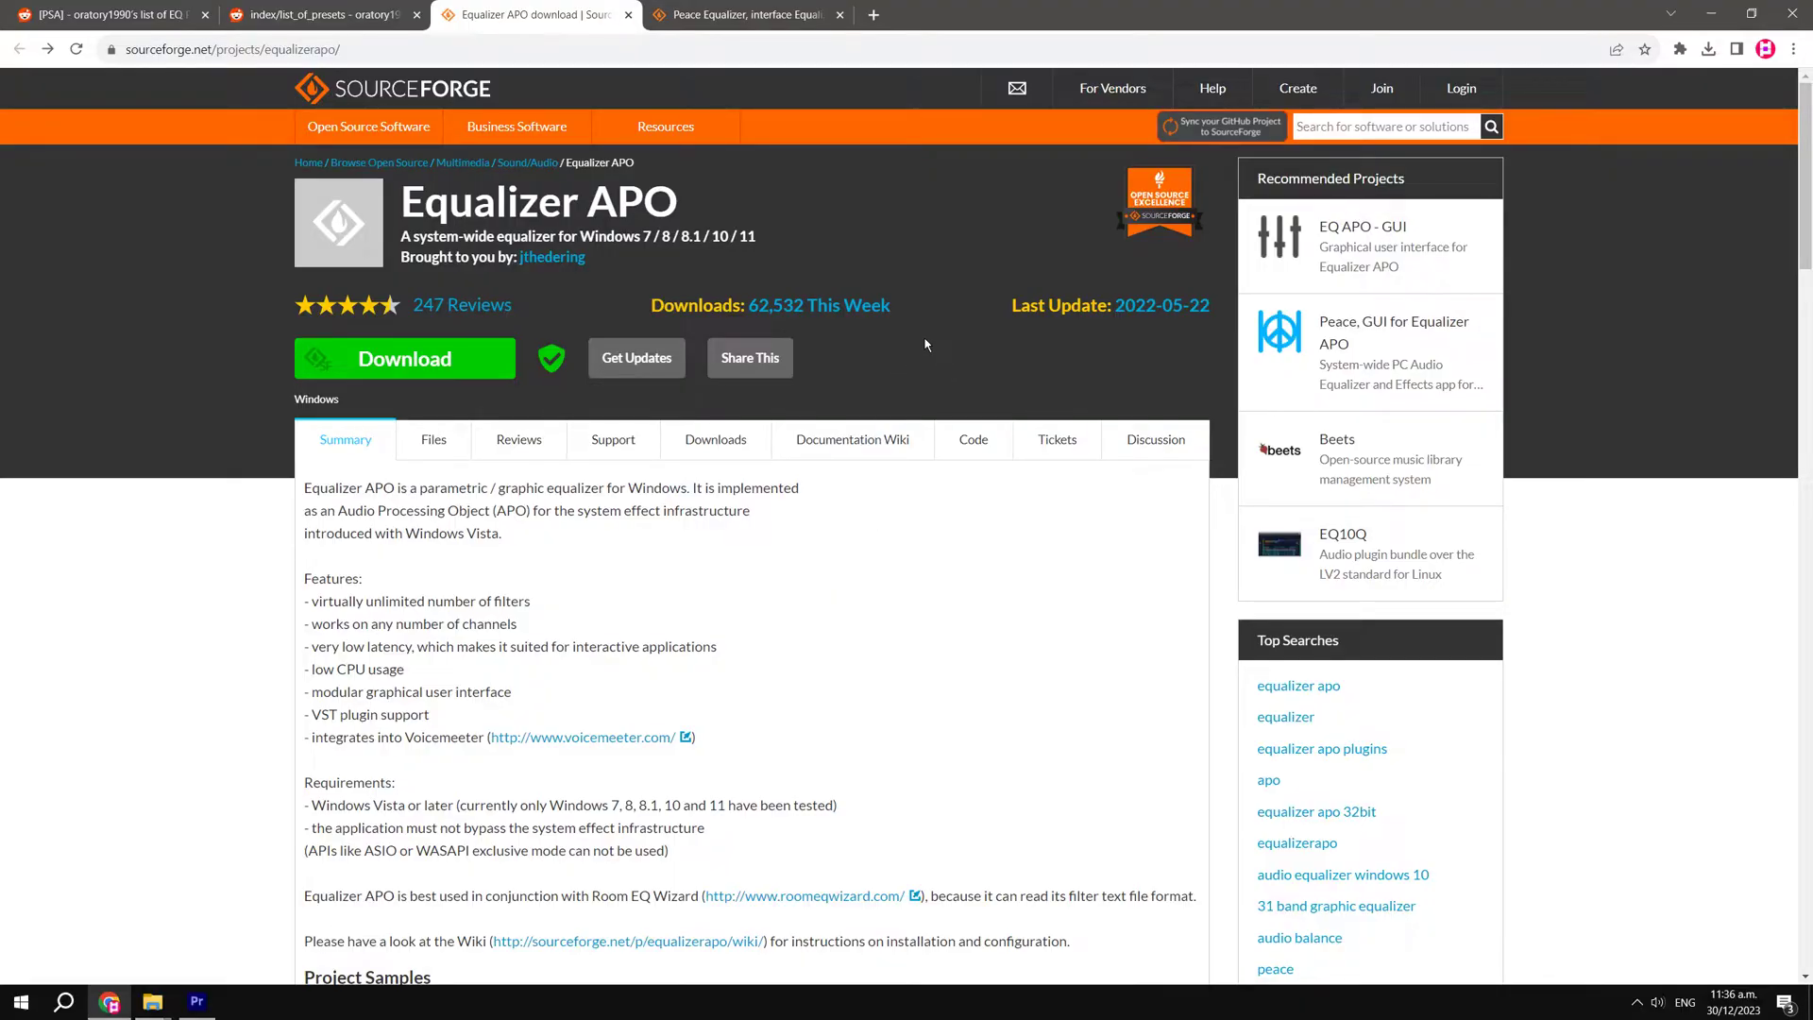
Compare the Peace Equalizer and Equalizer APO SourceForge pages, ending on the Equalizer APO download page
{"action": "left_click", "coordinate": [731, 14]}
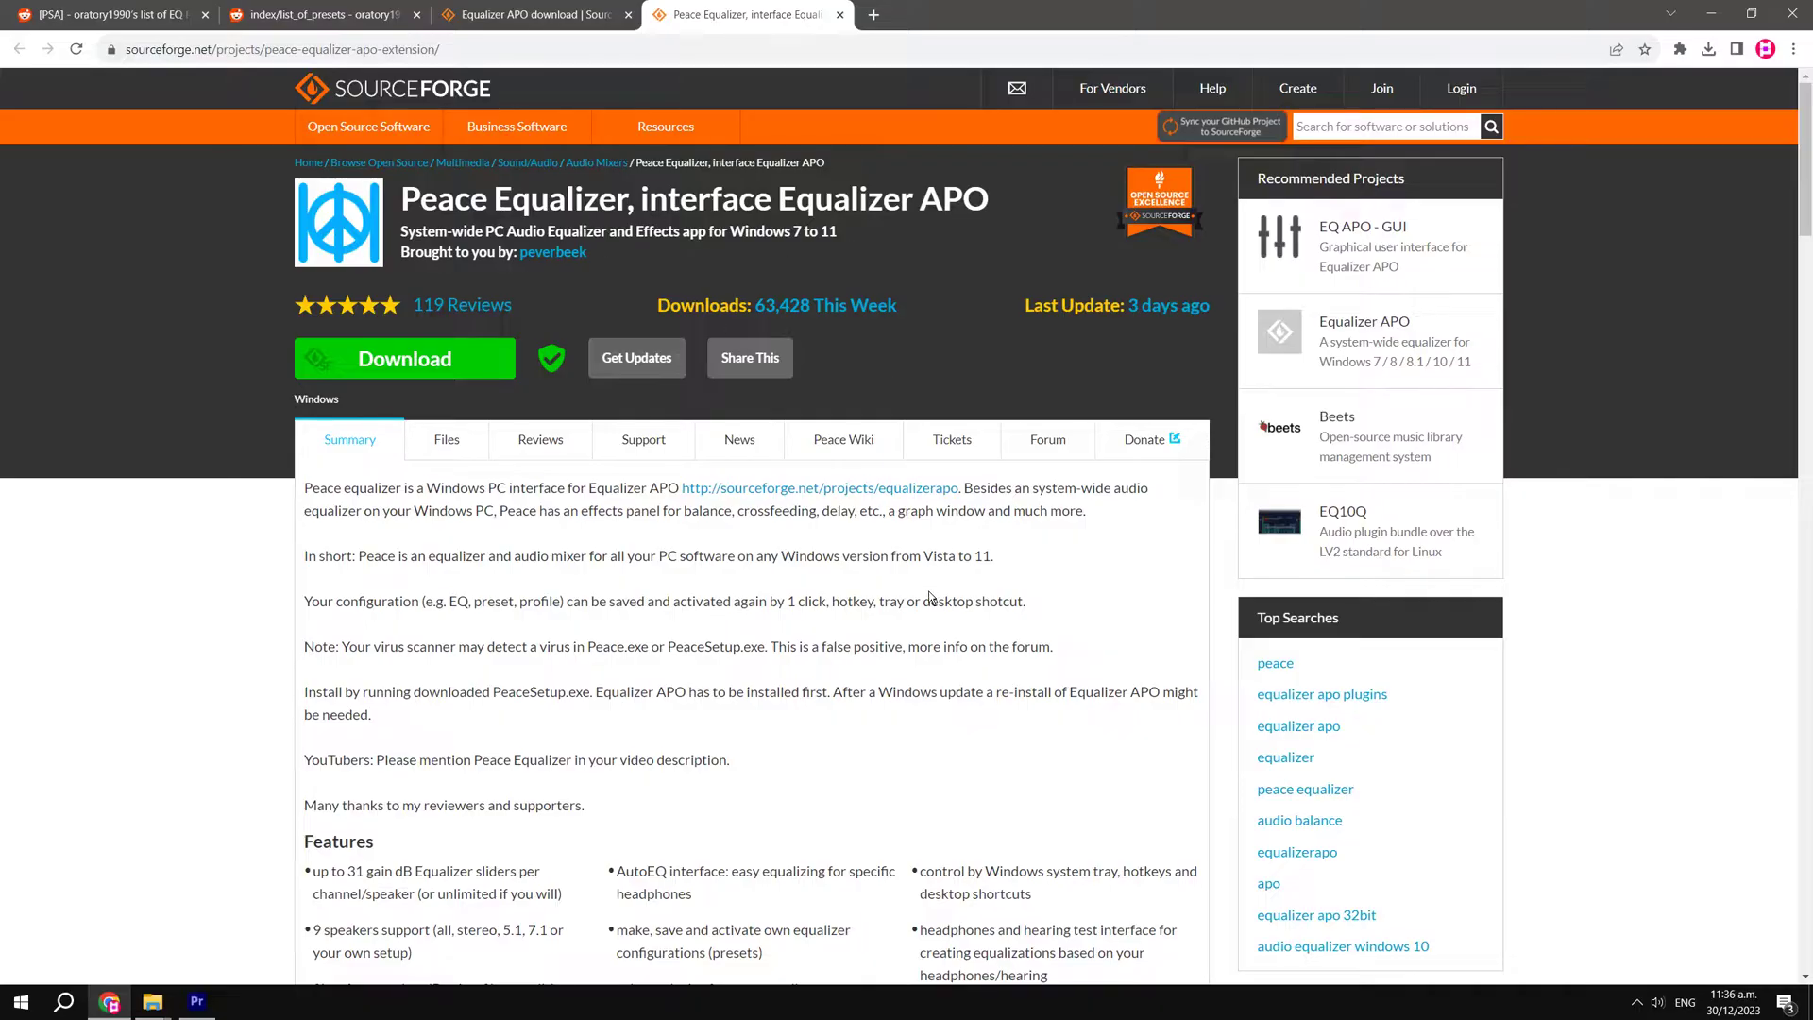
{"action": "key", "text": "ctrl+shift+Tab"}
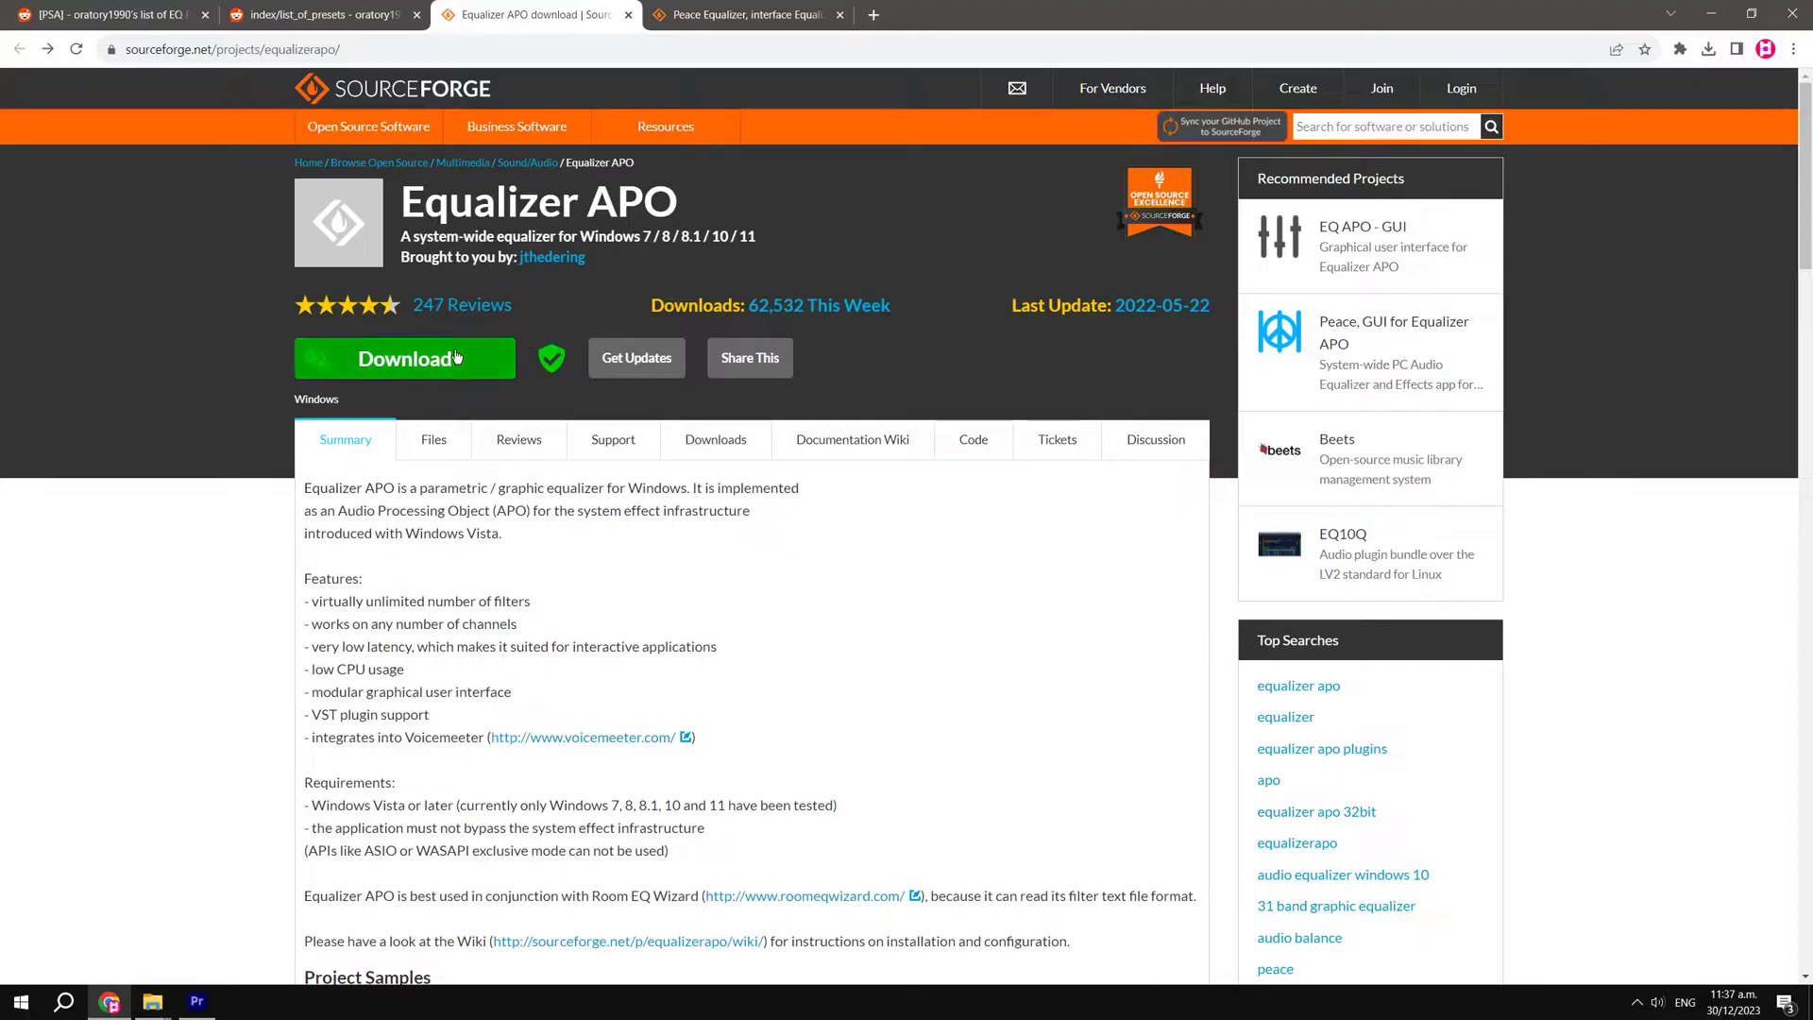
{"action": "key", "text": "ctrl+Tab"}
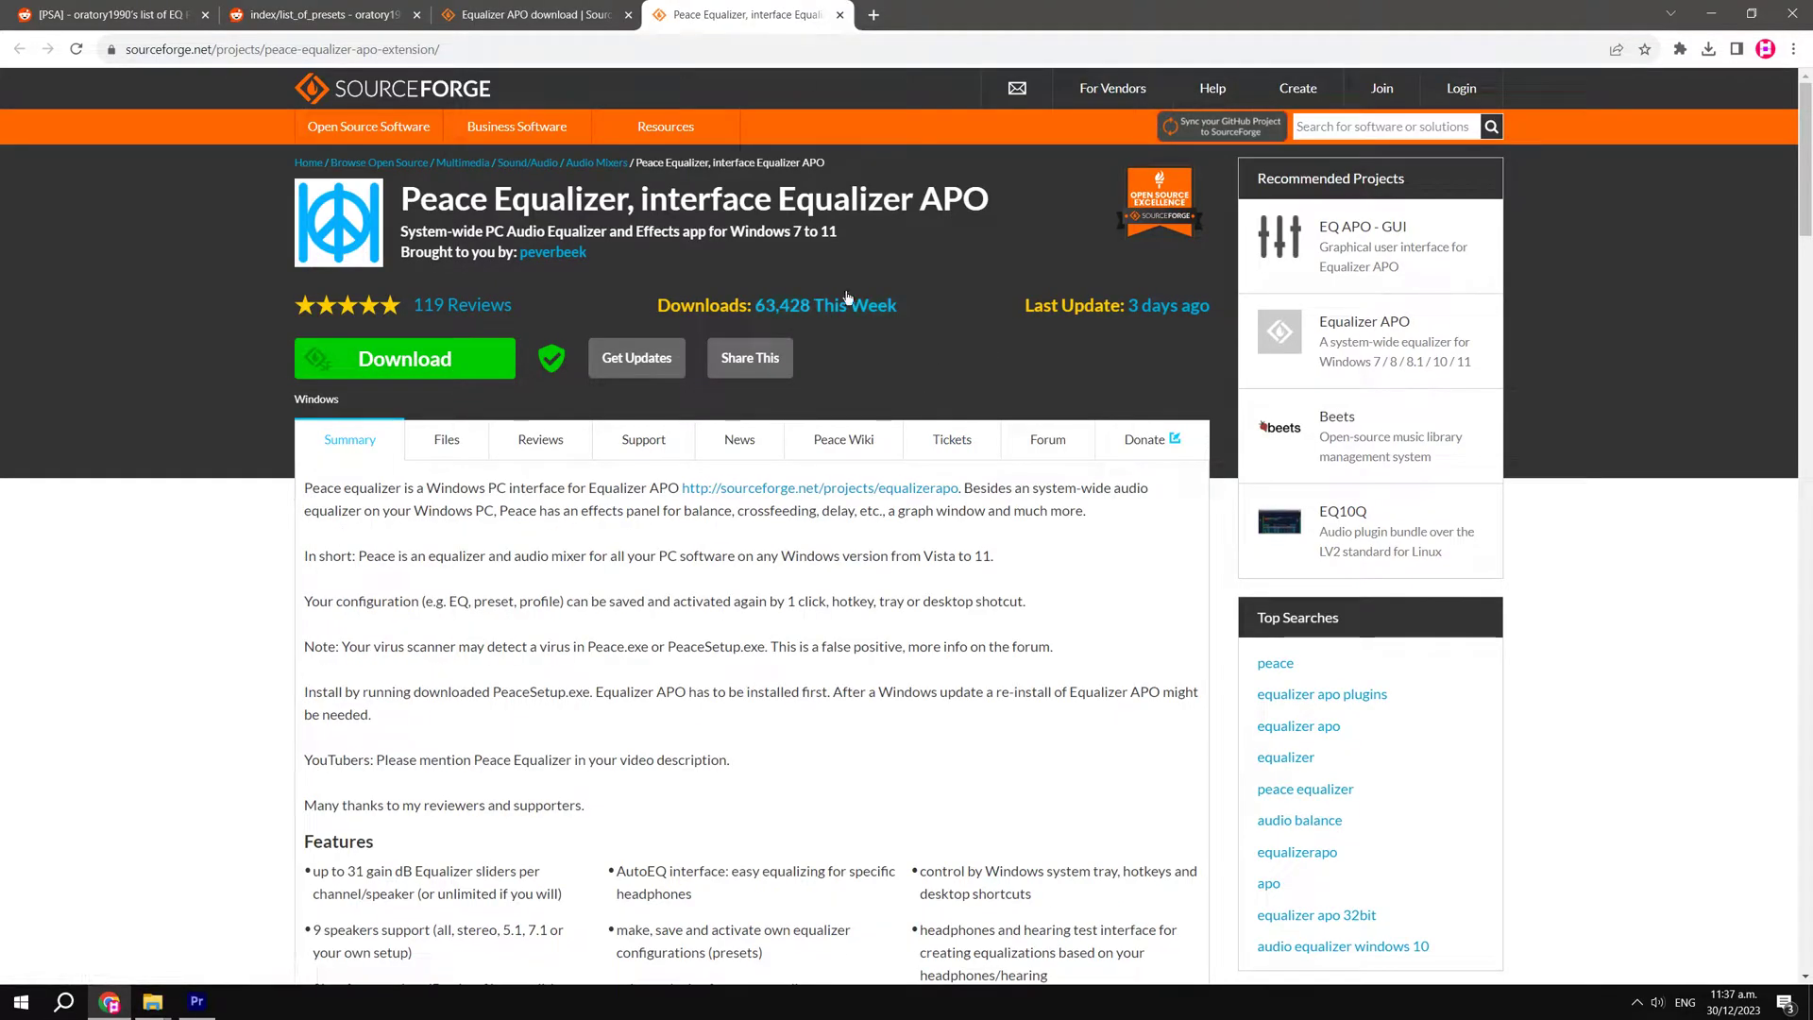
{"action": "key", "text": "ctrl+shift+Tab"}
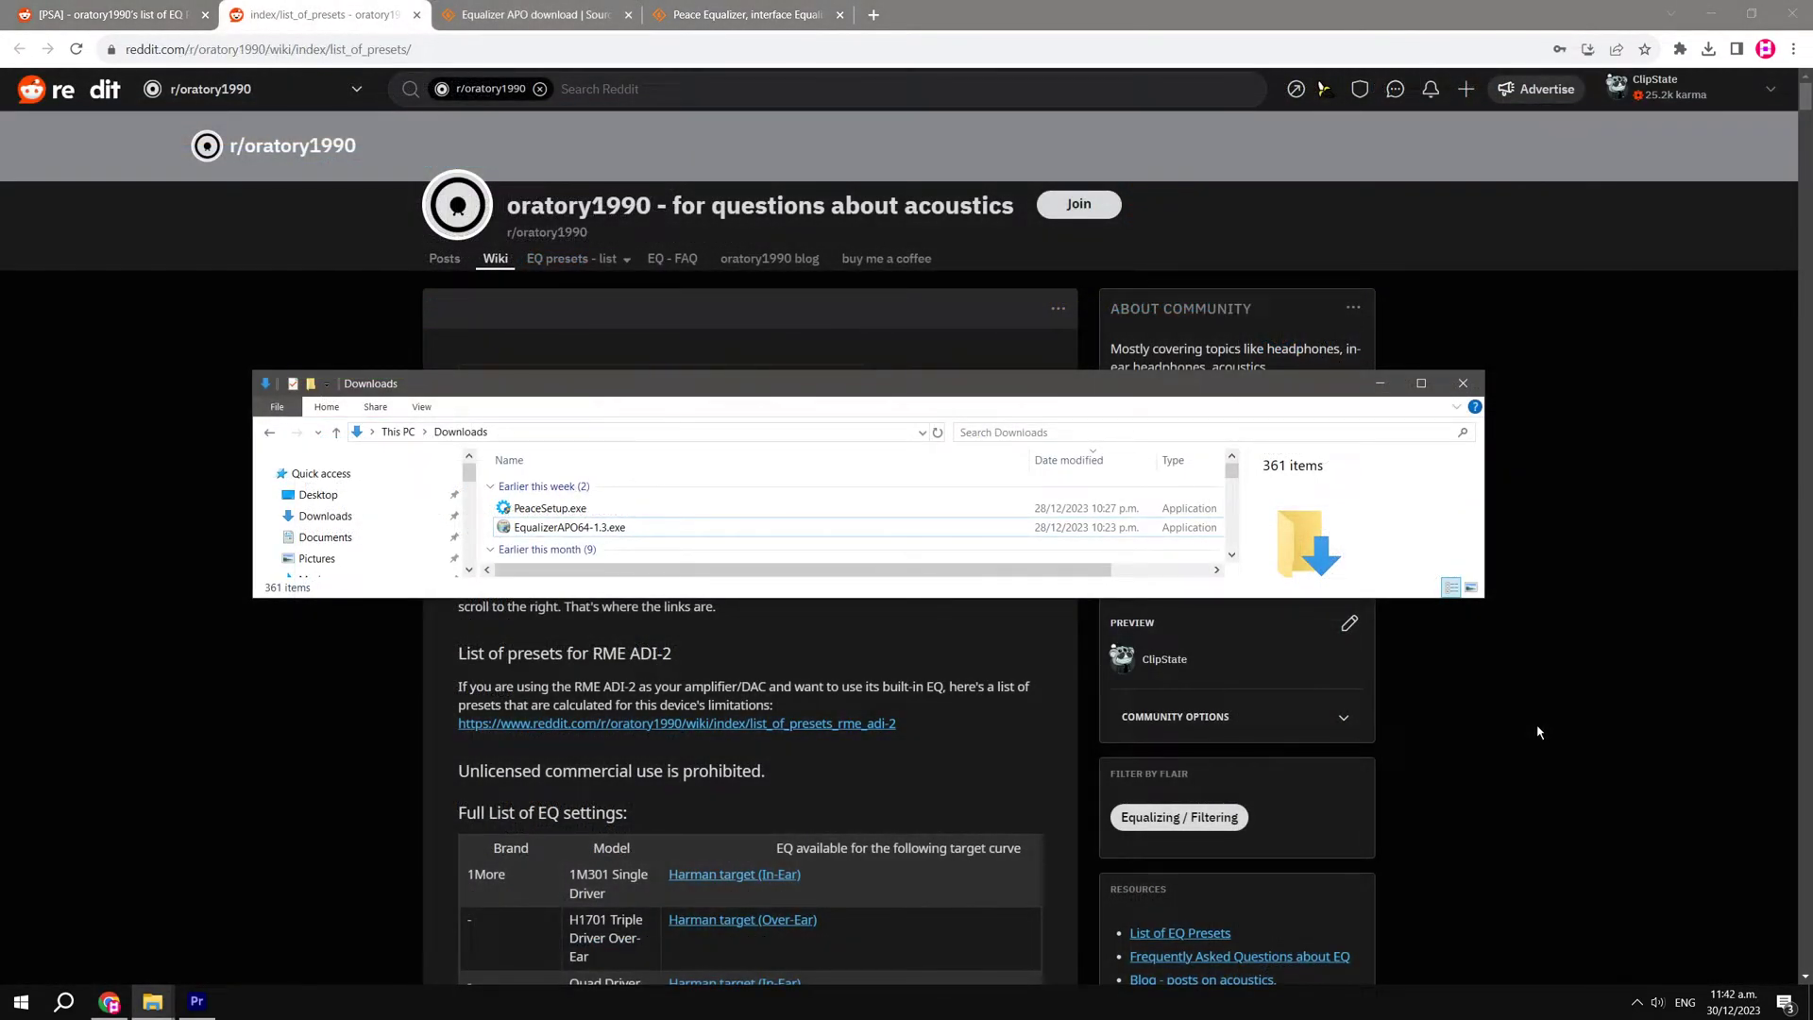
Install Peace 1.6.6.0 from PeaceSetup.exe and launch its equalizer window
{"action": "double_click", "coordinate": [773, 511]}
{"action": "left_click", "coordinate": [815, 625]}
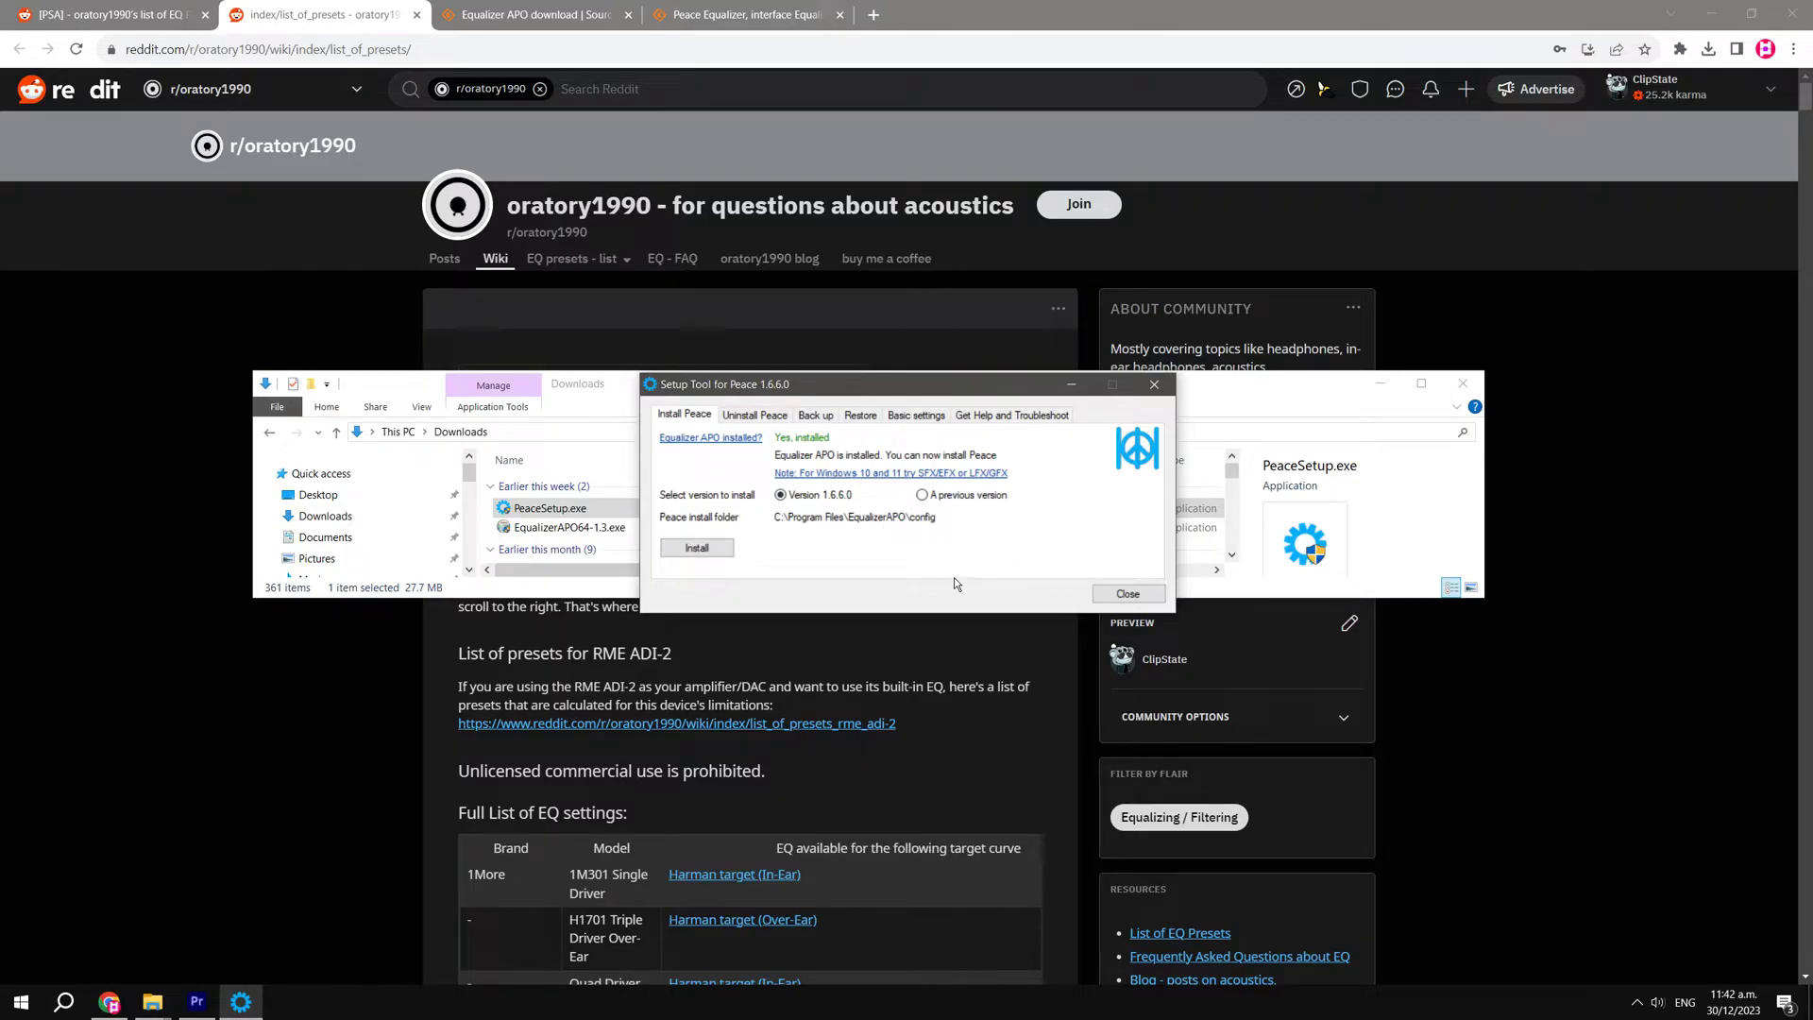
{"action": "left_click", "coordinate": [696, 547]}
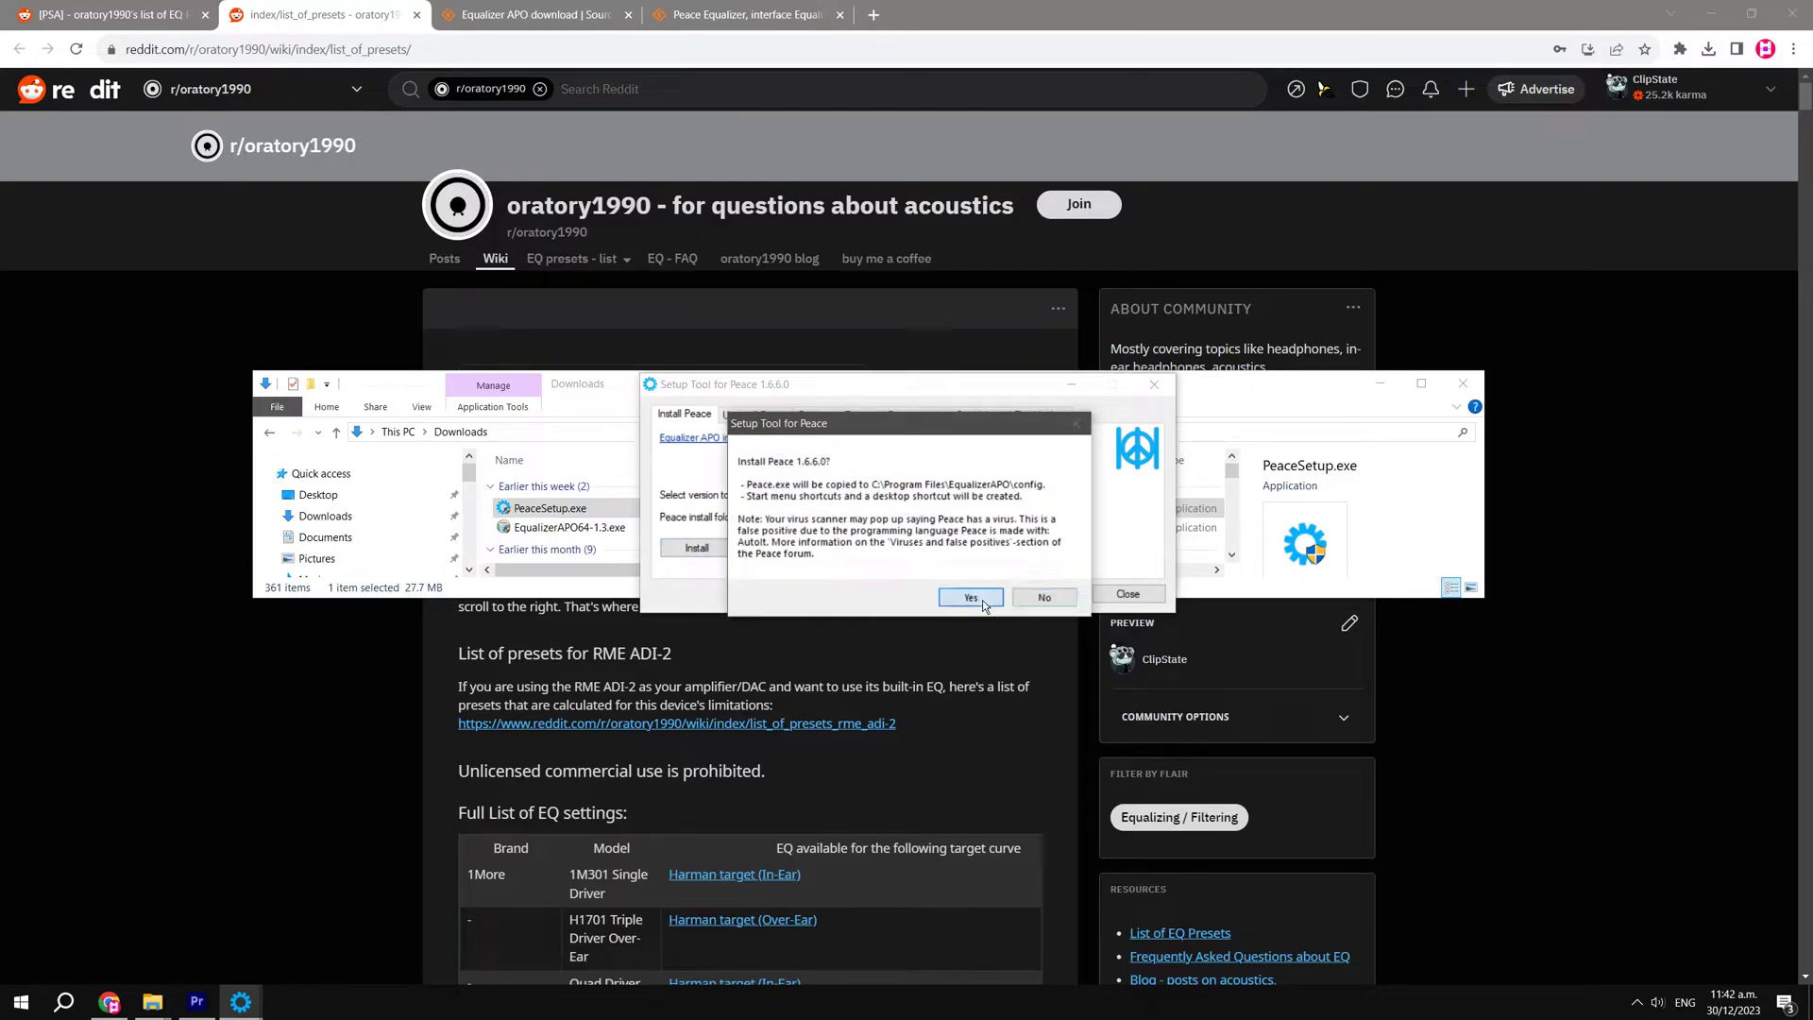
{"action": "left_click", "coordinate": [972, 598]}
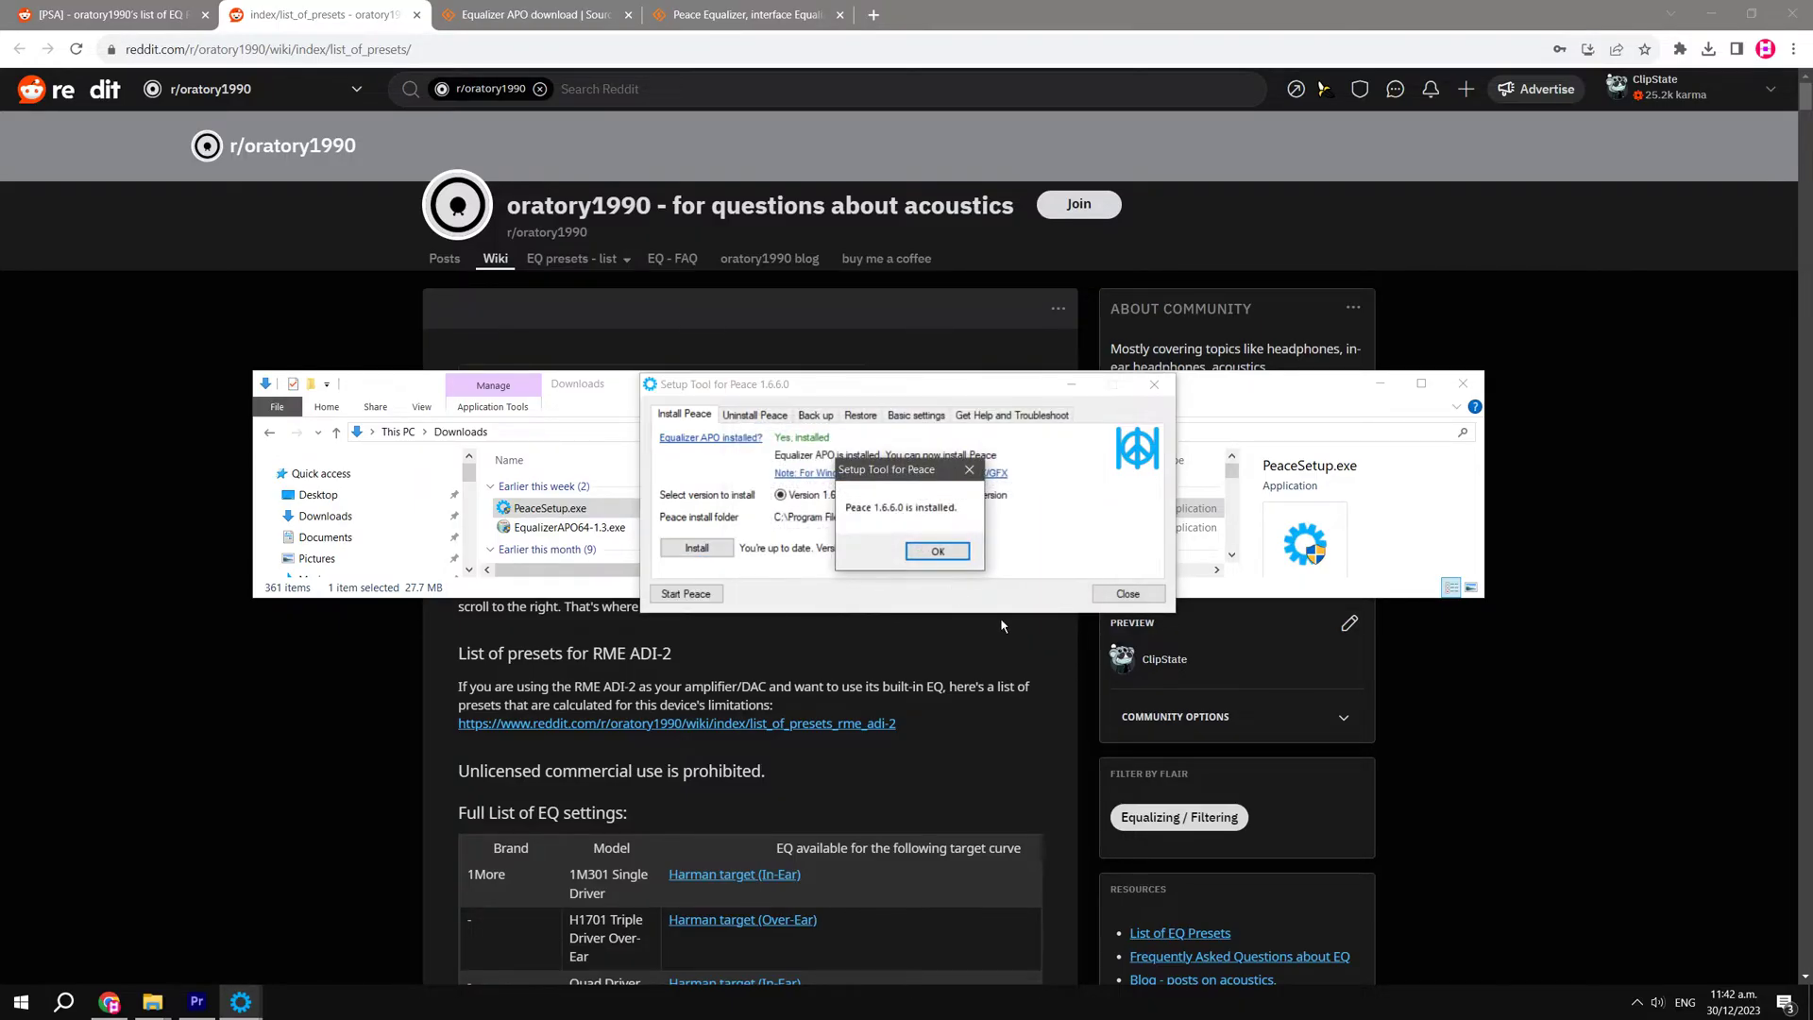
{"action": "left_click", "coordinate": [938, 552]}
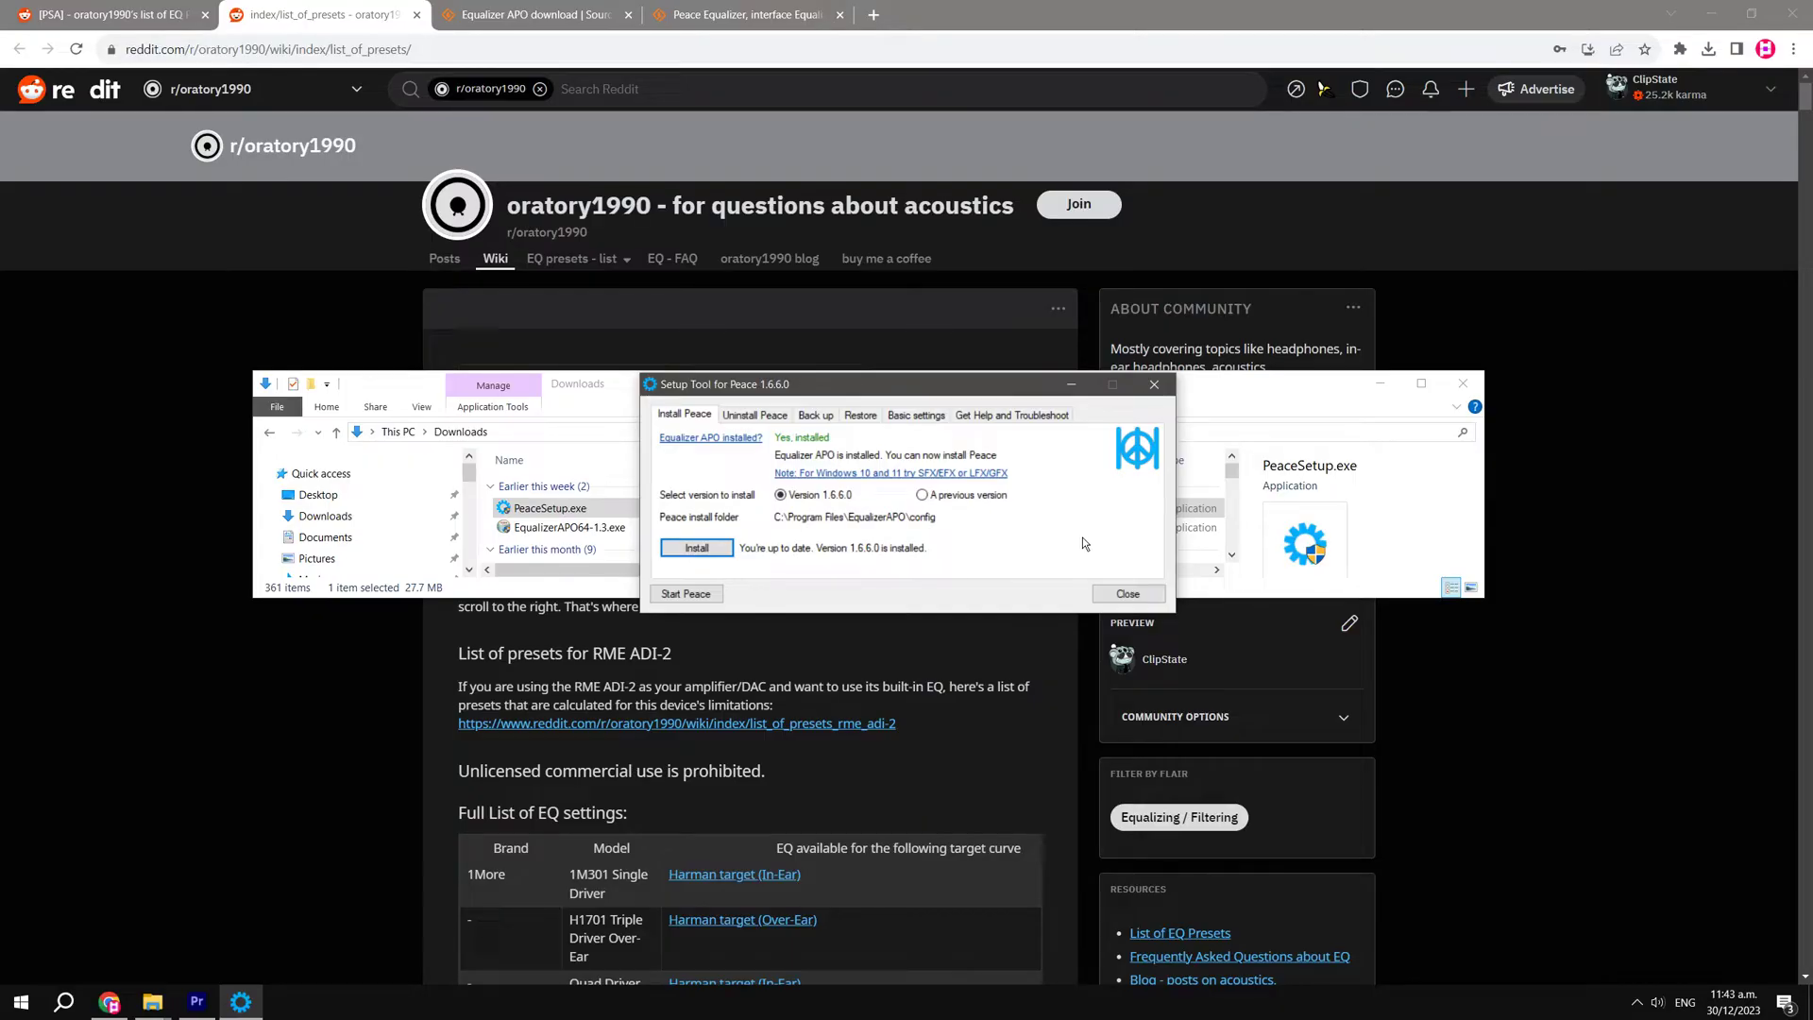
{"action": "left_click", "coordinate": [693, 595]}
{"action": "left_click", "coordinate": [1639, 1001]}
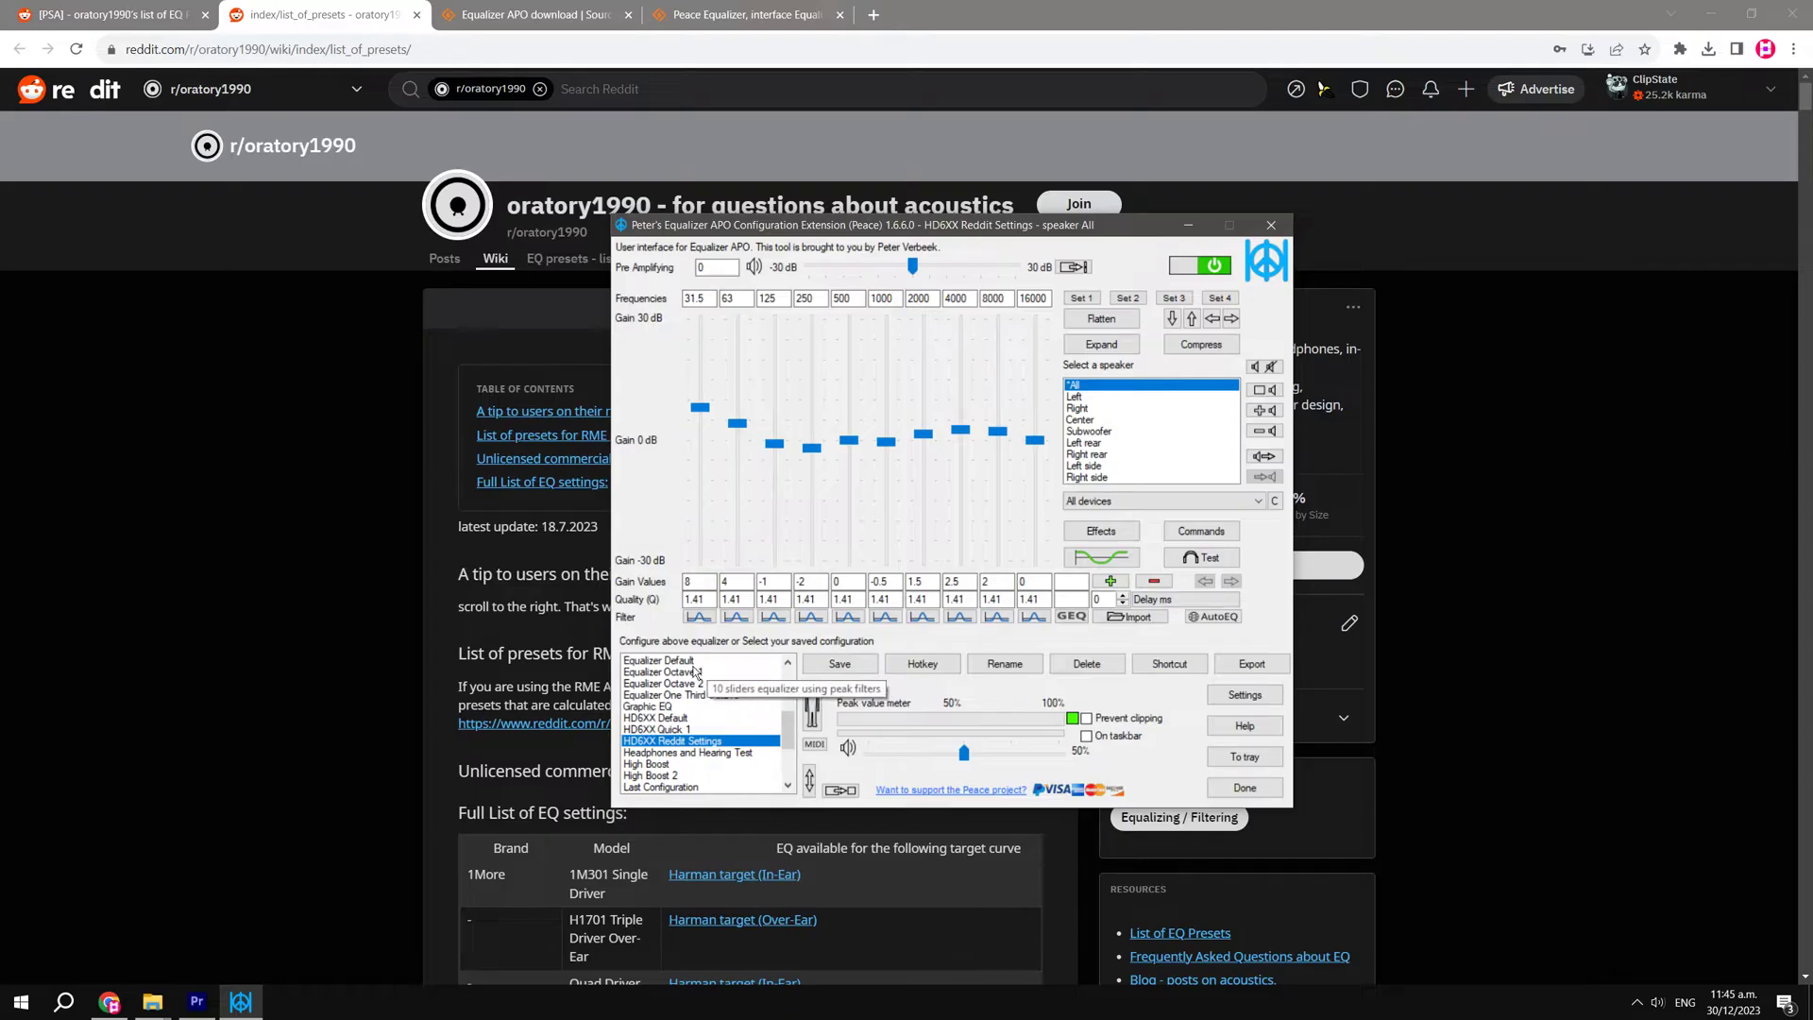
Load Equalizer Default and set band gains such as 6.5 dB at 10 Hz and -14.5 dB at 2000 Hz
{"action": "scroll", "coordinate": [686, 727], "scroll_direction": "up", "scroll_amount": 2}
{"action": "left_click", "coordinate": [686, 729]}
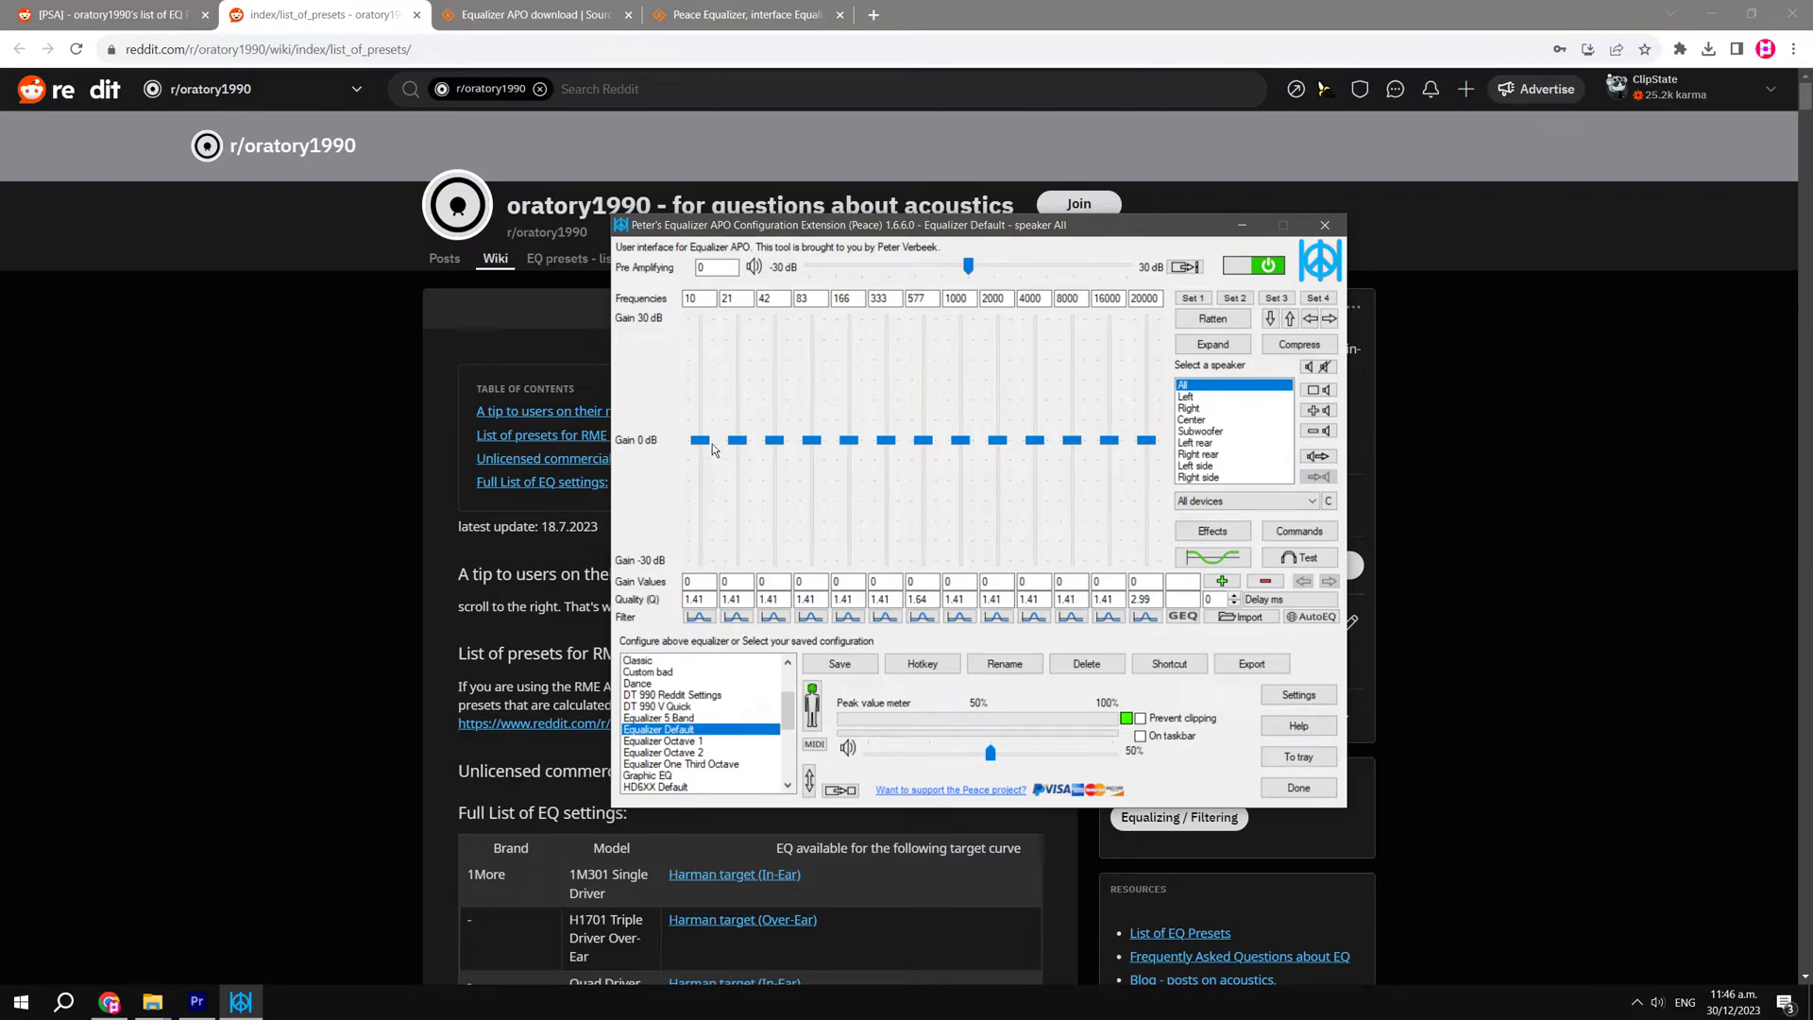
{"action": "scroll", "coordinate": [738, 439], "scroll_direction": "up", "scroll_amount": 3}
{"action": "scroll", "coordinate": [790, 444], "scroll_direction": "down", "scroll_amount": 4}
{"action": "scroll", "coordinate": [883, 446], "scroll_direction": "down", "scroll_amount": 4}
{"action": "scroll", "coordinate": [925, 449], "scroll_direction": "up", "scroll_amount": 1}
{"action": "scroll", "coordinate": [1000, 462], "scroll_direction": "down", "scroll_amount": 5}
{"action": "scroll", "coordinate": [1035, 453], "scroll_direction": "down", "scroll_amount": 4}
{"action": "scroll", "coordinate": [1110, 461], "scroll_direction": "down", "scroll_amount": 3}
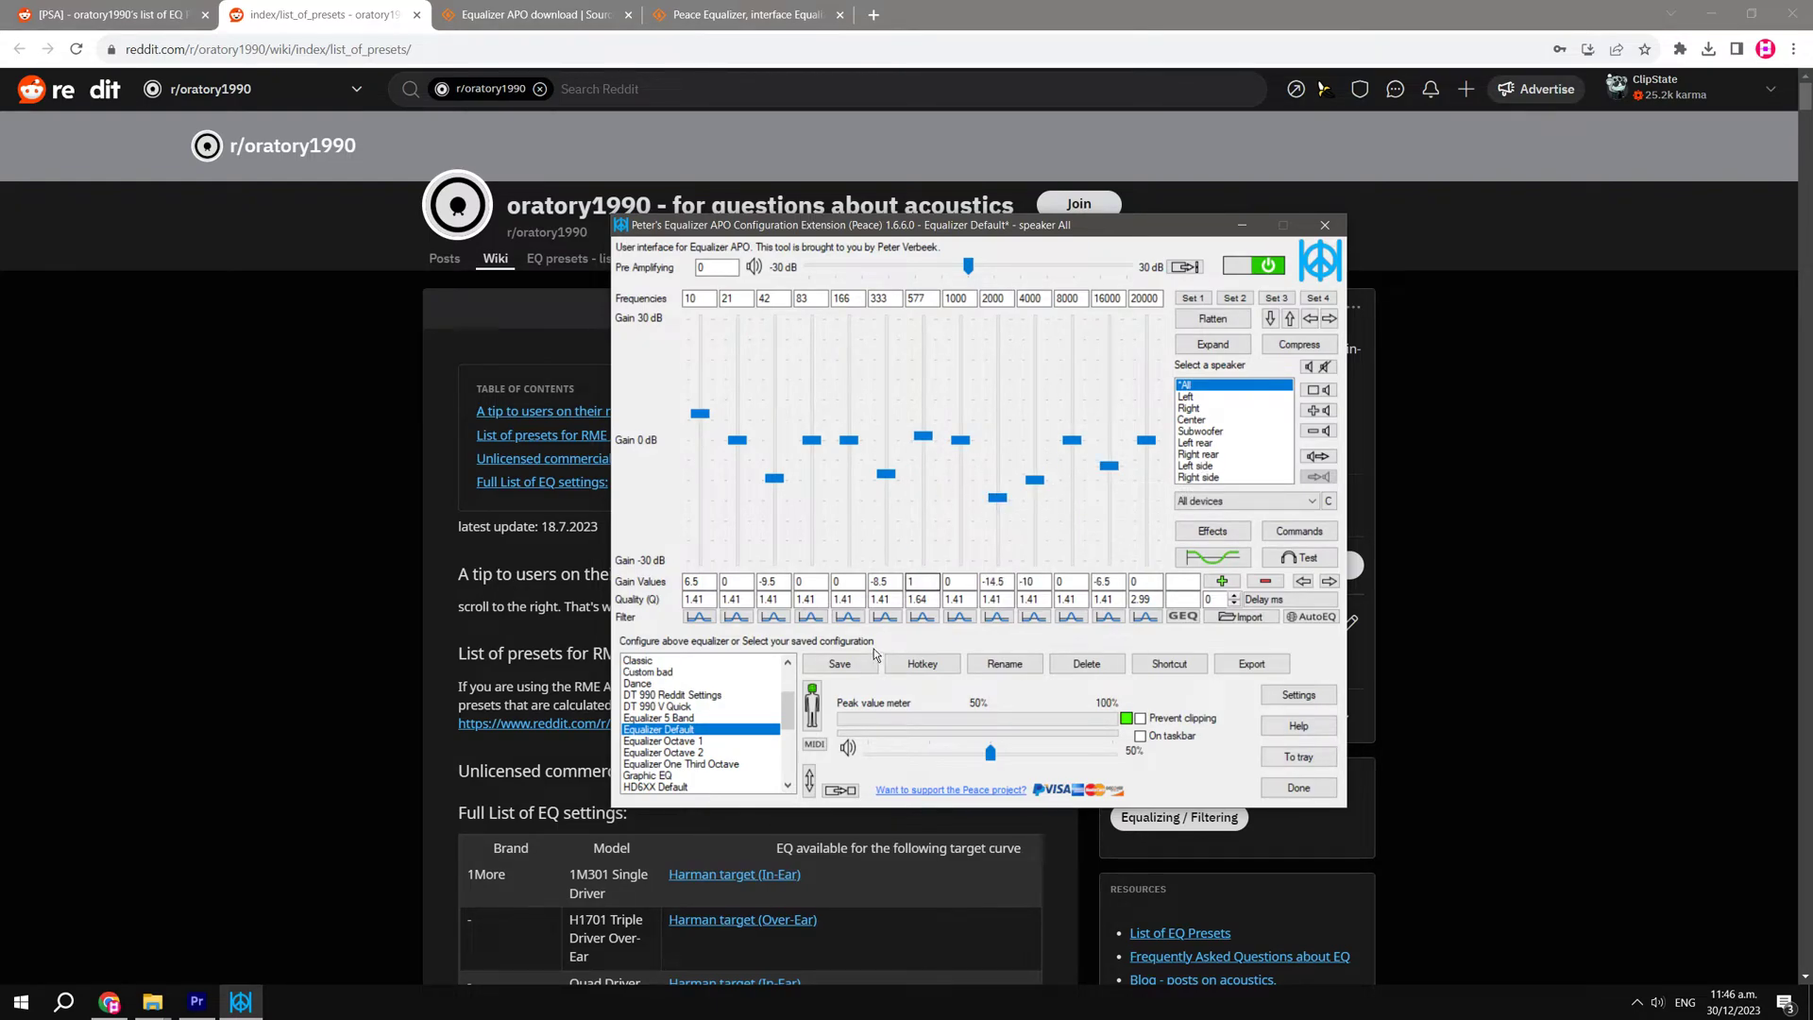
Save the tuned gains as a new named custom configuration, then close Peace with Alt+F4
{"action": "left_click", "coordinate": [839, 664]}
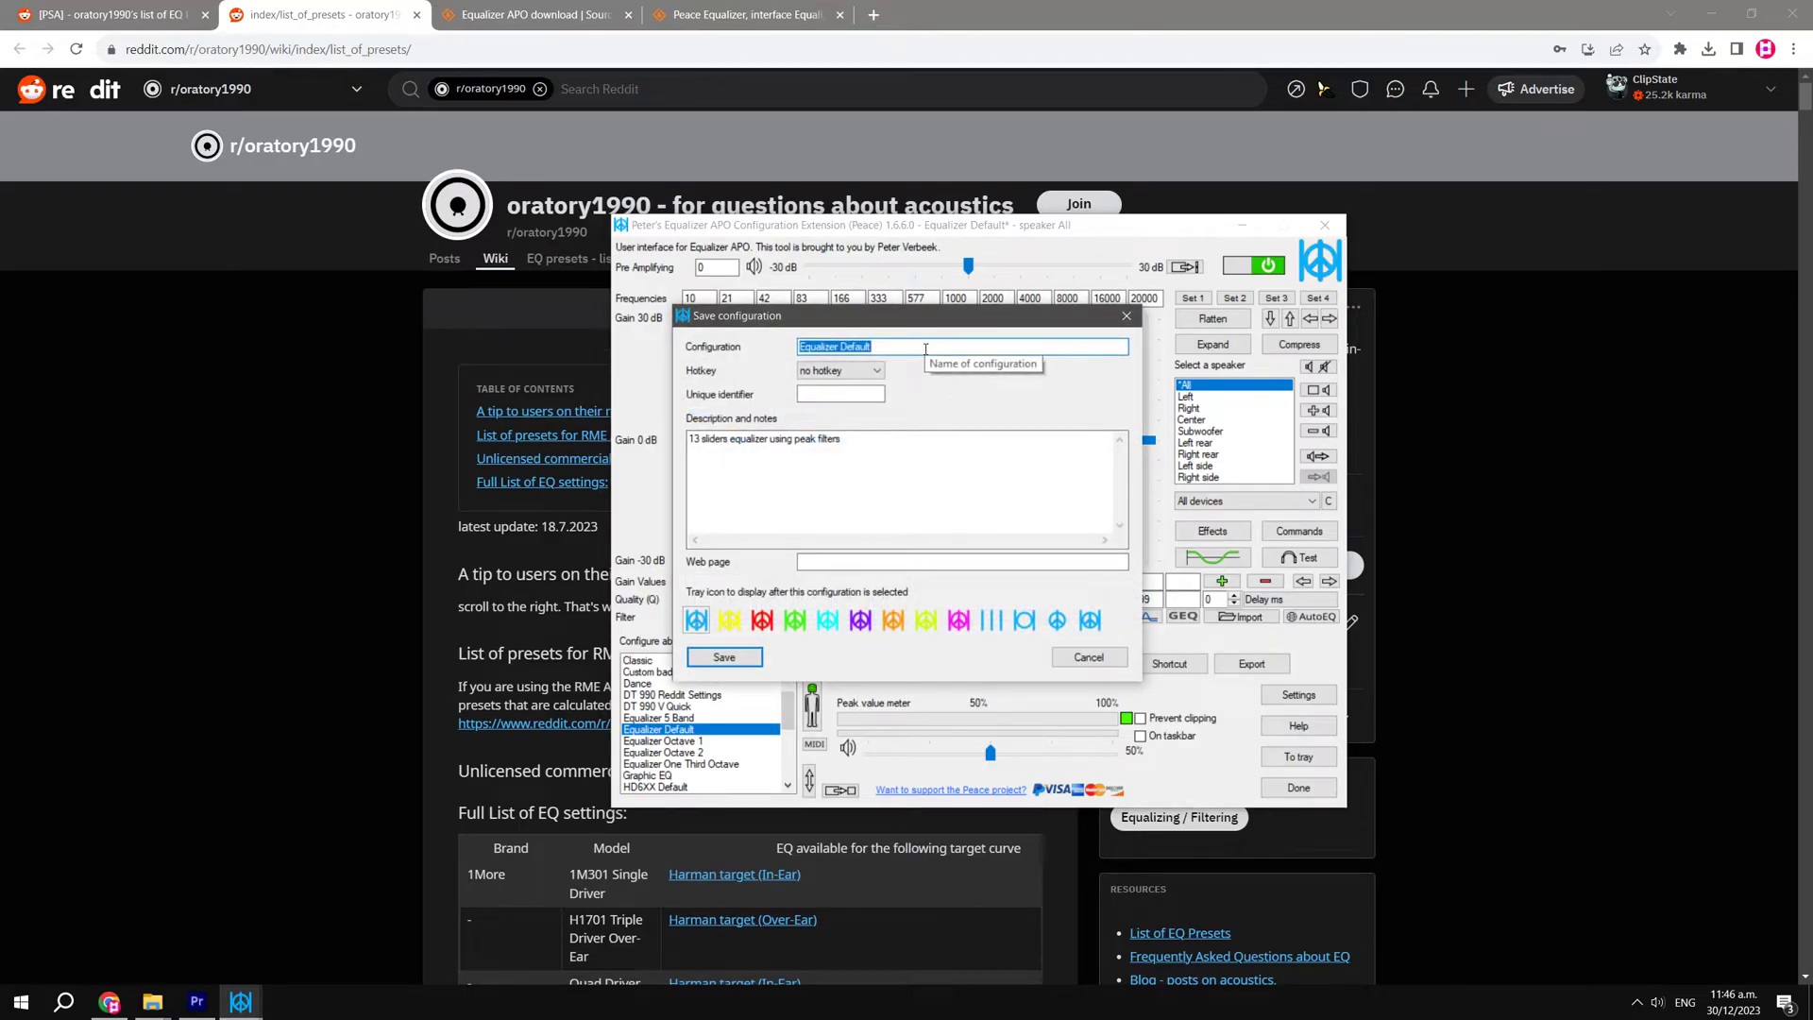
{"action": "type", "text": "Jack's New Settings"}
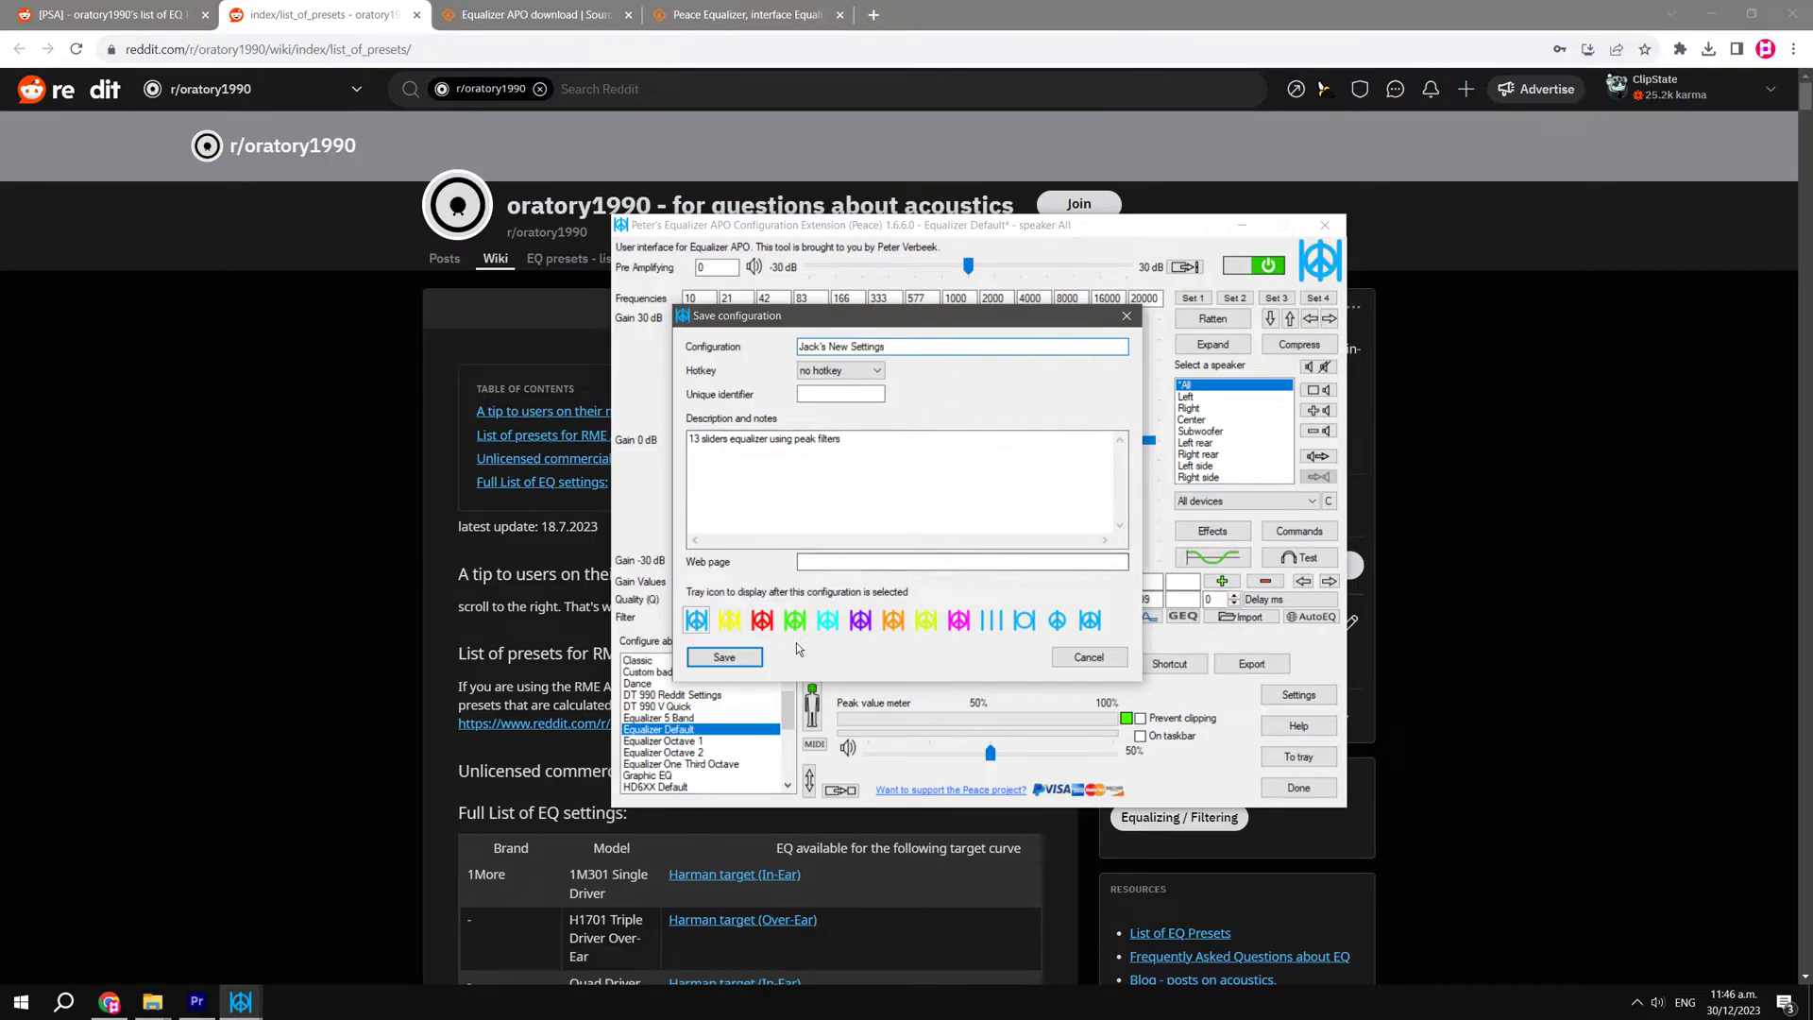
{"action": "left_click", "coordinate": [744, 661]}
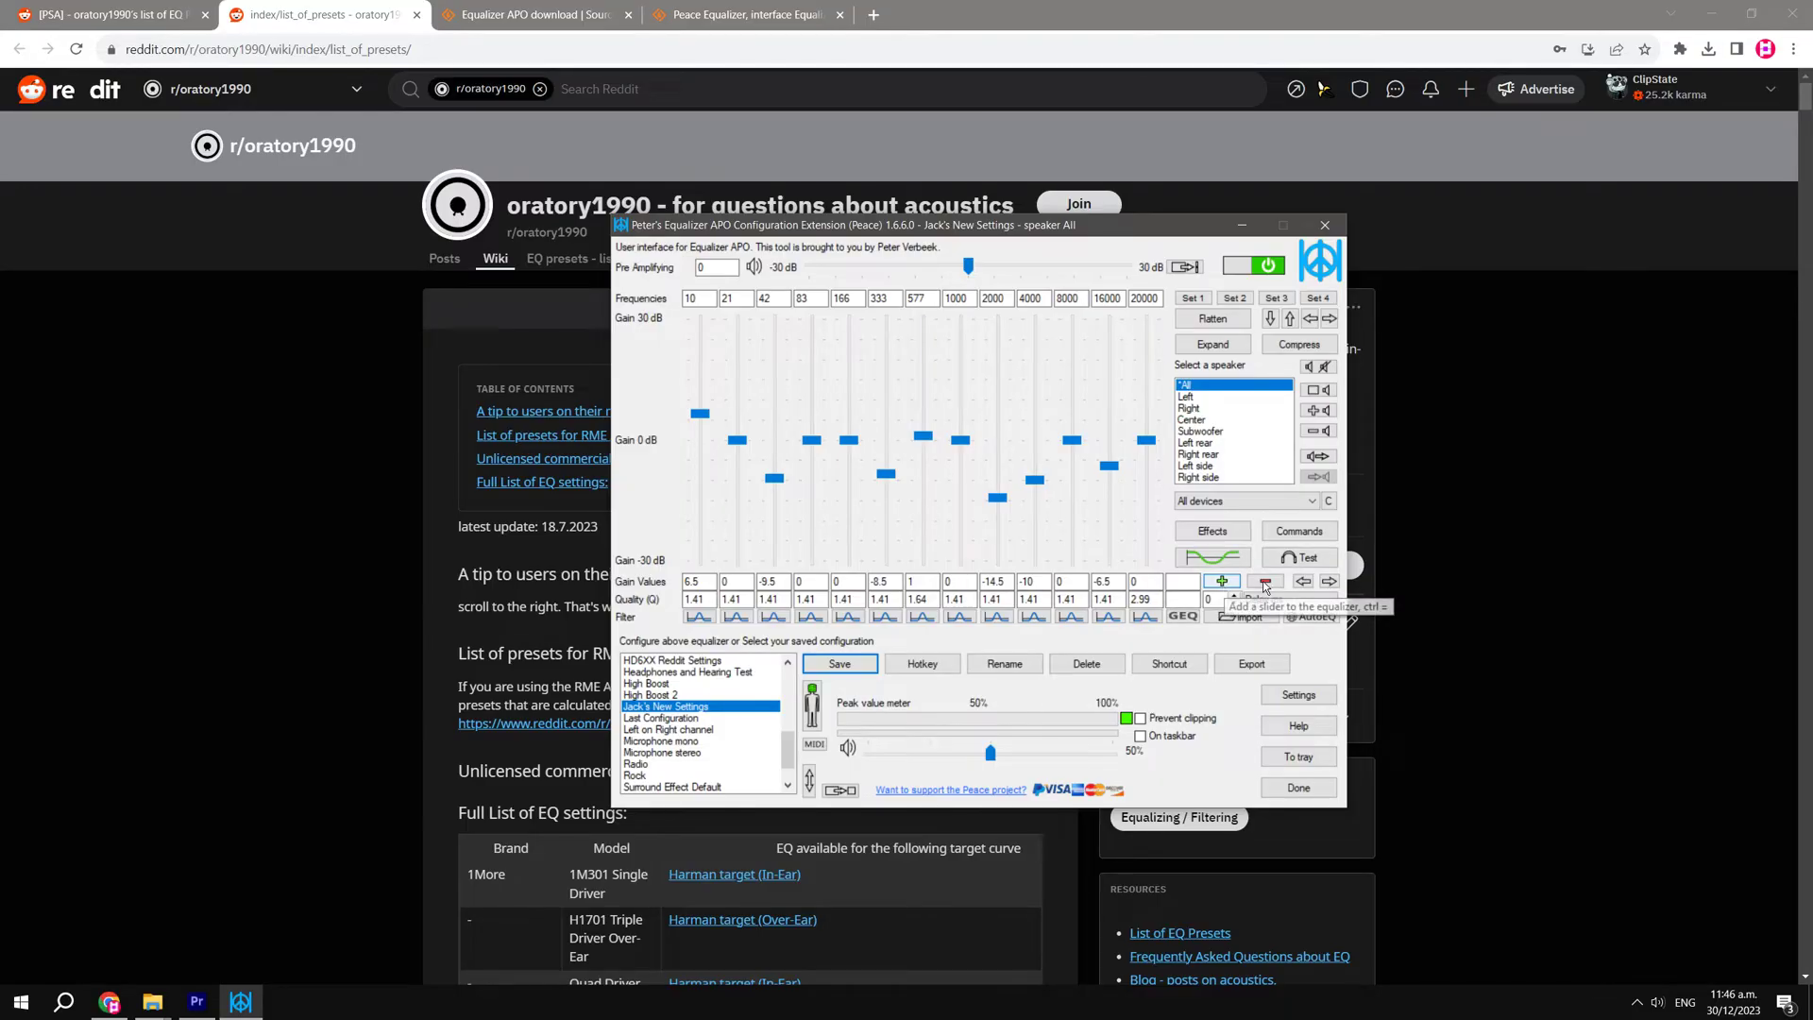
{"action": "key", "text": "alt+F4"}
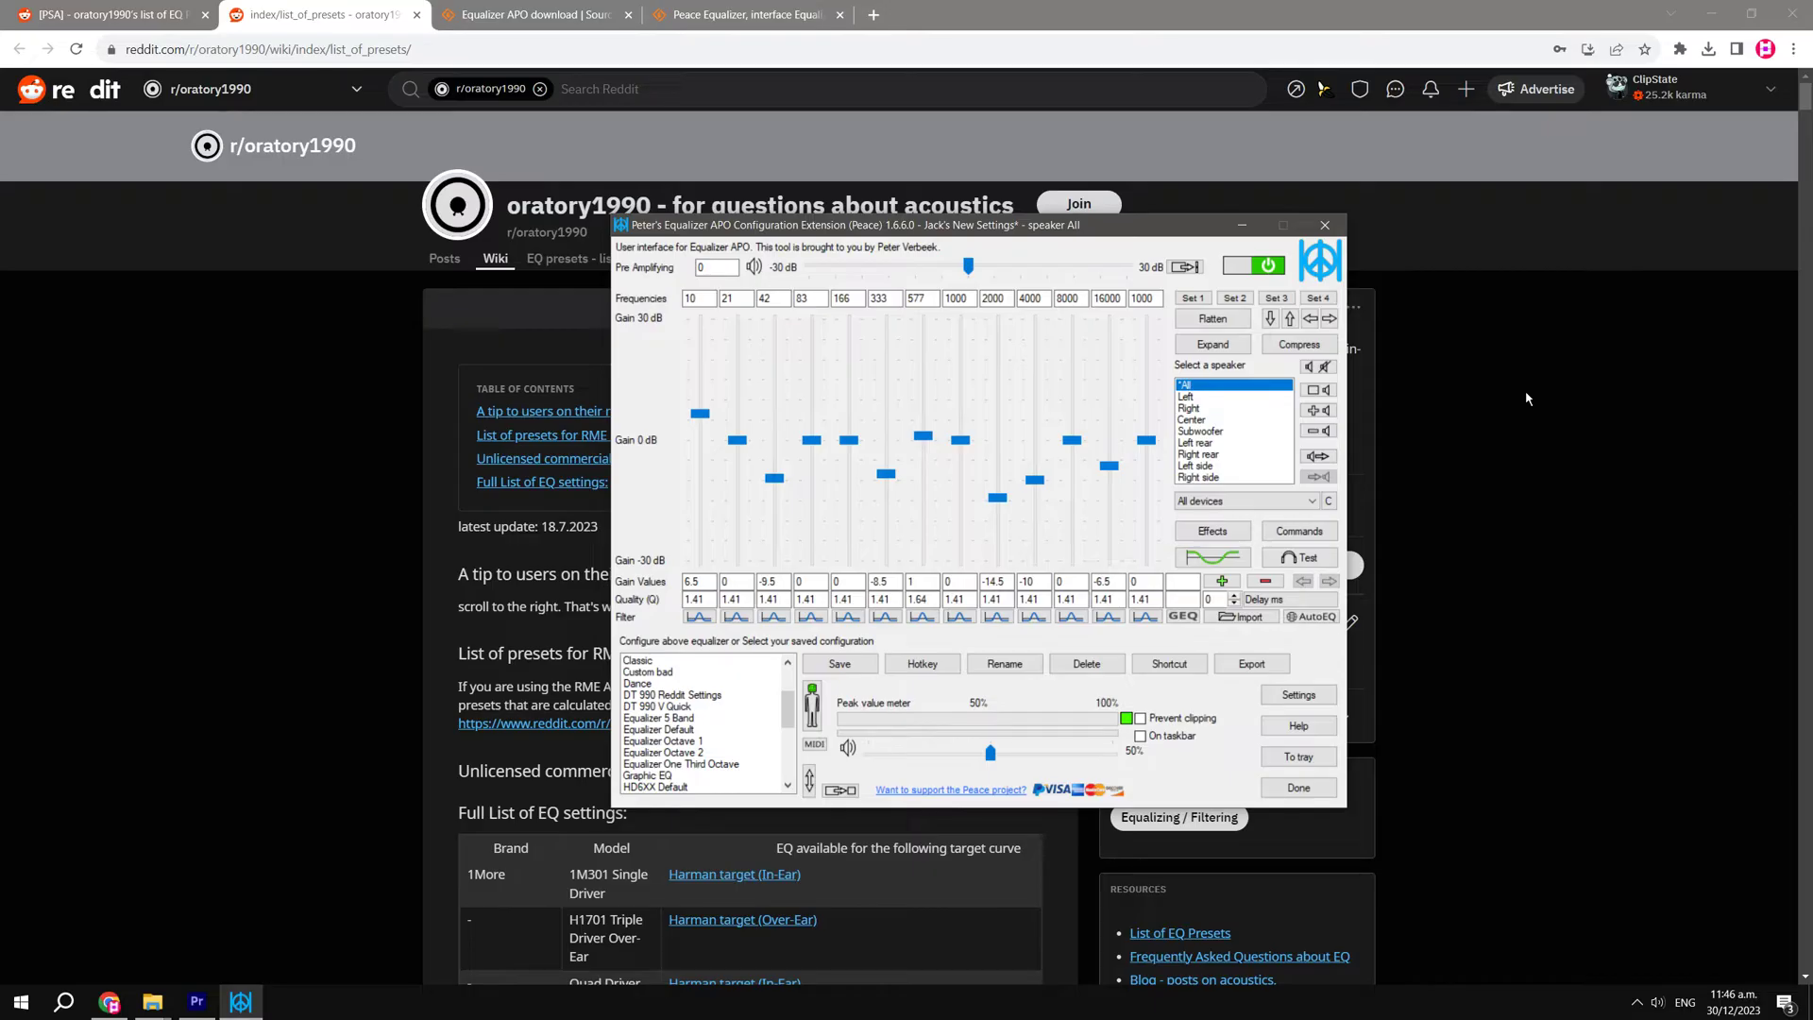
Scroll the oratory1990 preset list to the Sennheiser section and highlight the HD560S entry
{"action": "left_click", "coordinate": [1512, 358]}
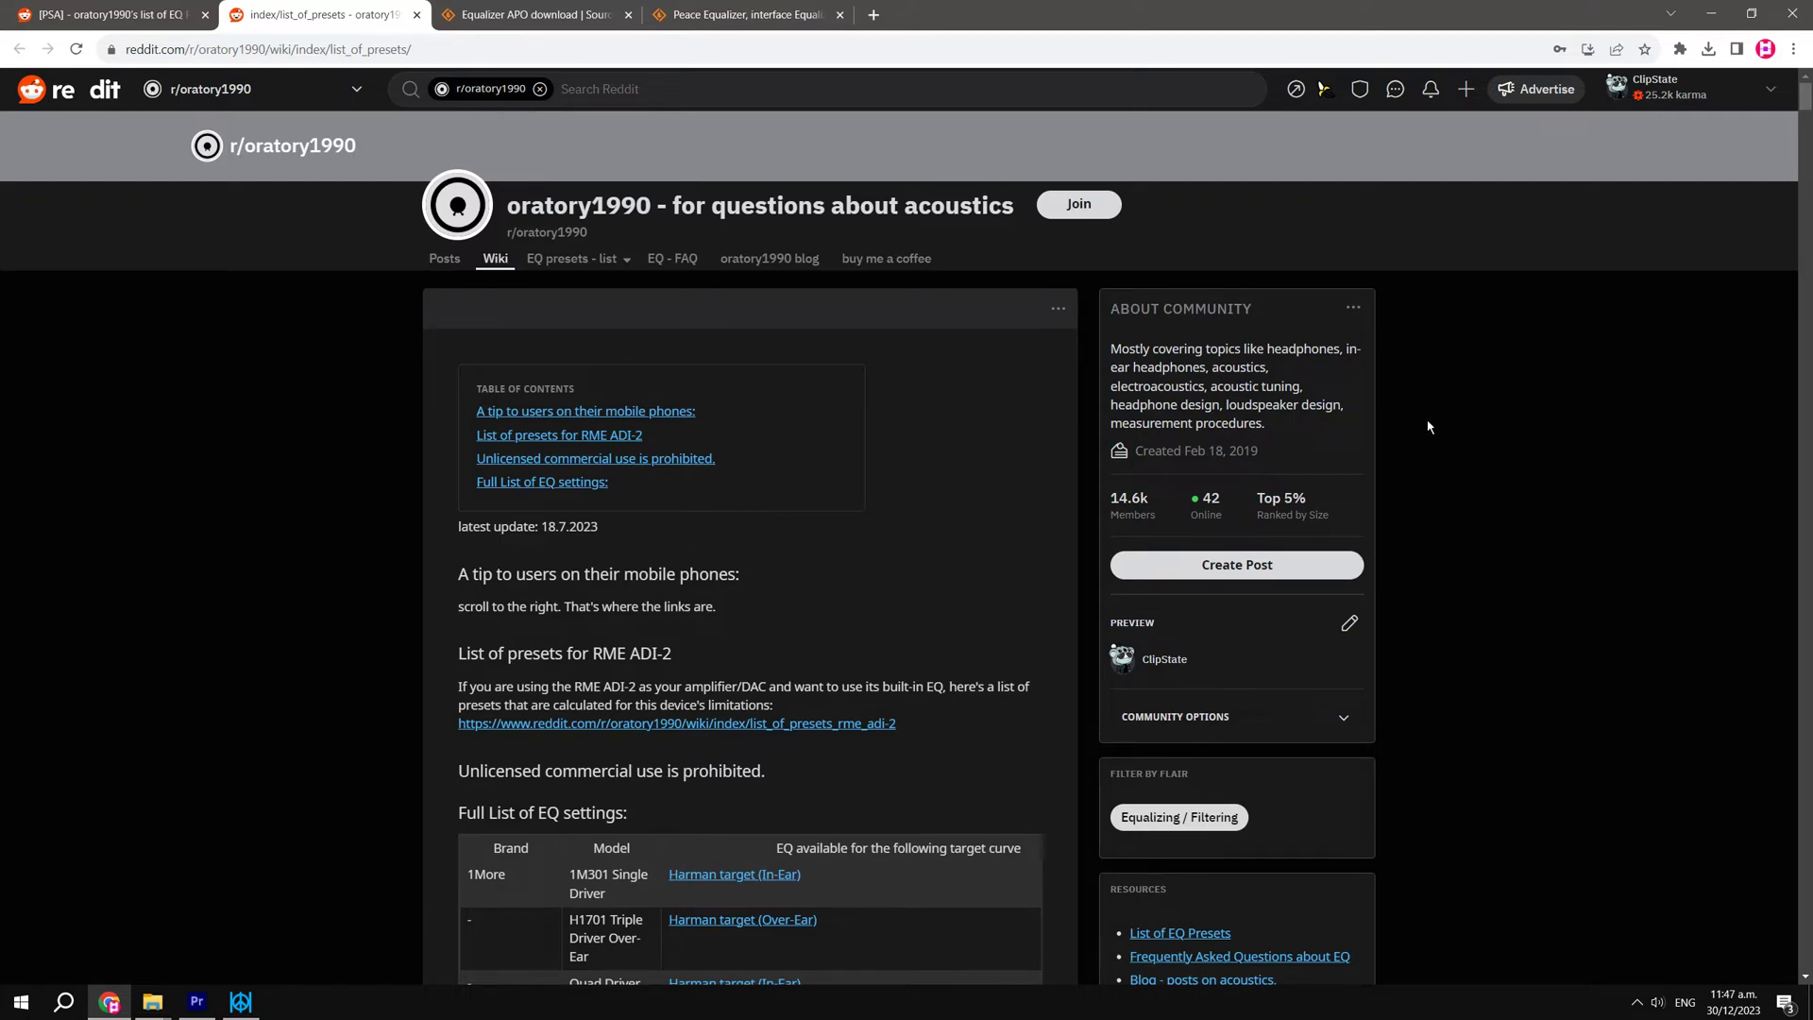
{"action": "scroll", "coordinate": [1433, 427], "scroll_direction": "down", "scroll_amount": 10}
{"action": "scroll", "coordinate": [885, 259], "scroll_direction": "down", "scroll_amount": 10}
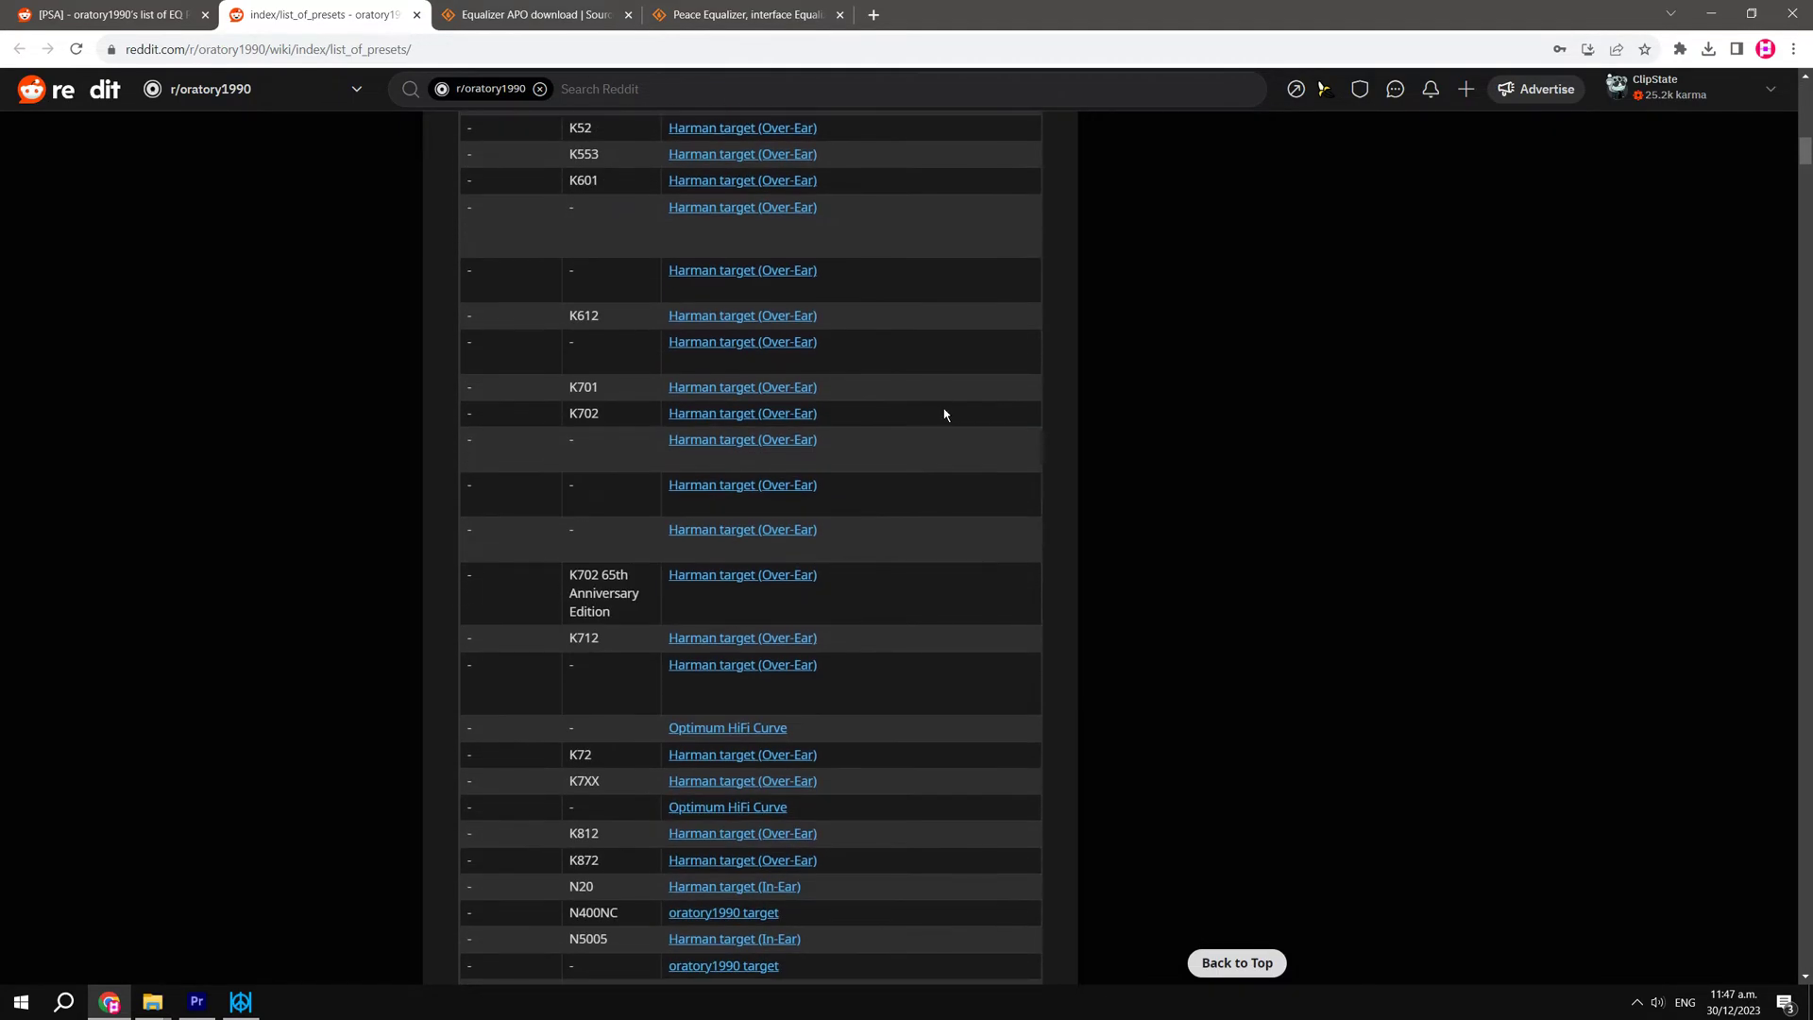
{"action": "scroll", "coordinate": [944, 413], "scroll_direction": "down", "scroll_amount": 20}
{"action": "scroll", "coordinate": [951, 437], "scroll_direction": "up", "scroll_amount": 4}
{"action": "scroll", "coordinate": [952, 437], "scroll_direction": "down", "scroll_amount": 20}
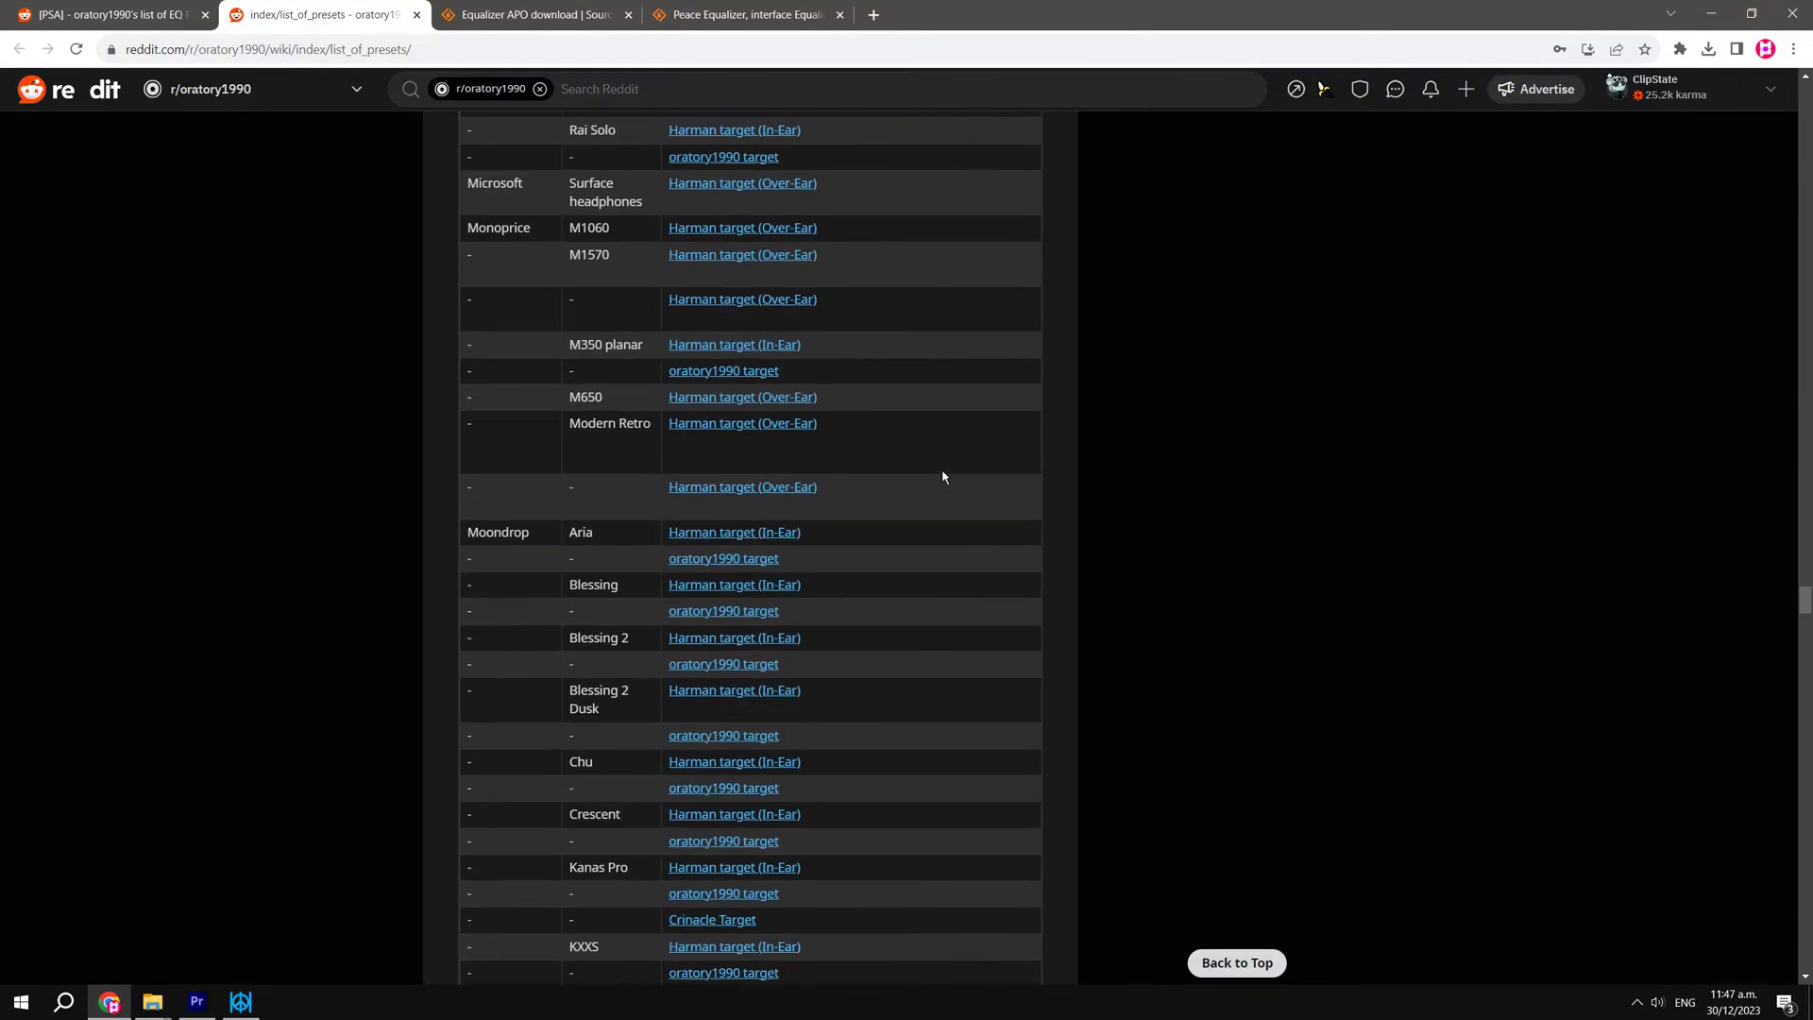
{"action": "scroll", "coordinate": [942, 476], "scroll_direction": "down", "scroll_amount": 20}
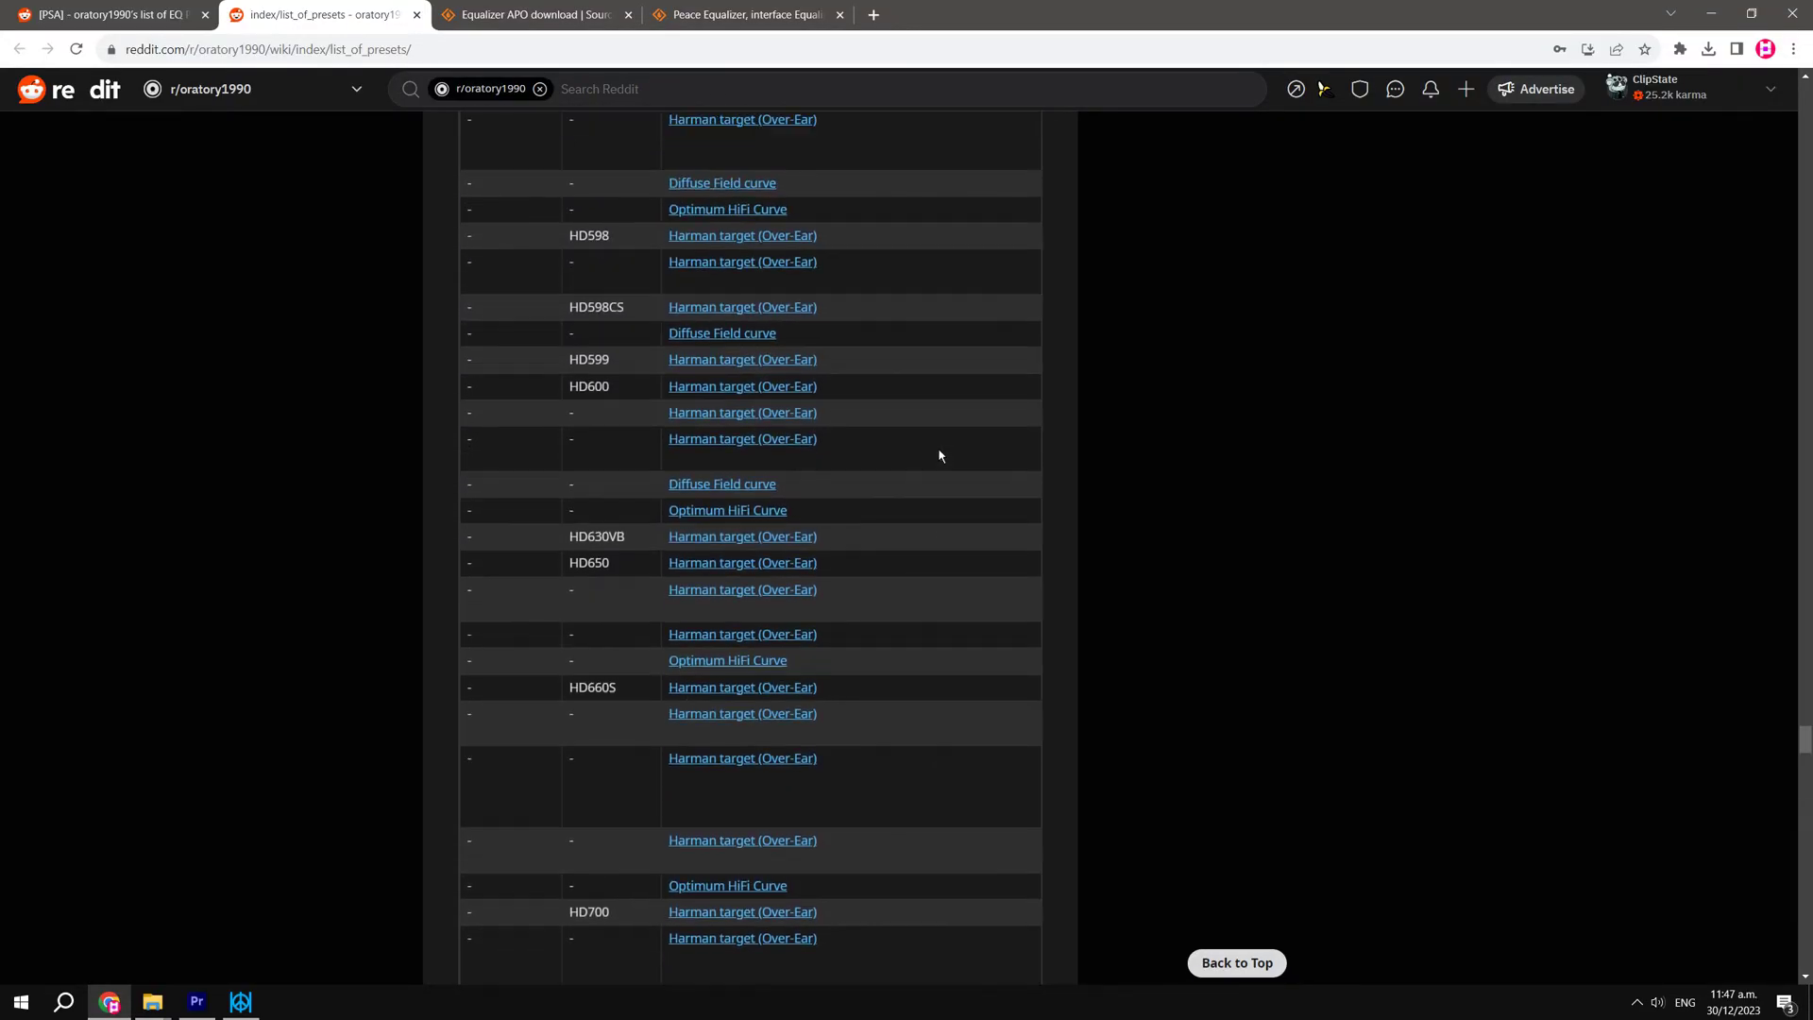
{"action": "scroll", "coordinate": [940, 456], "scroll_direction": "up", "scroll_amount": 6}
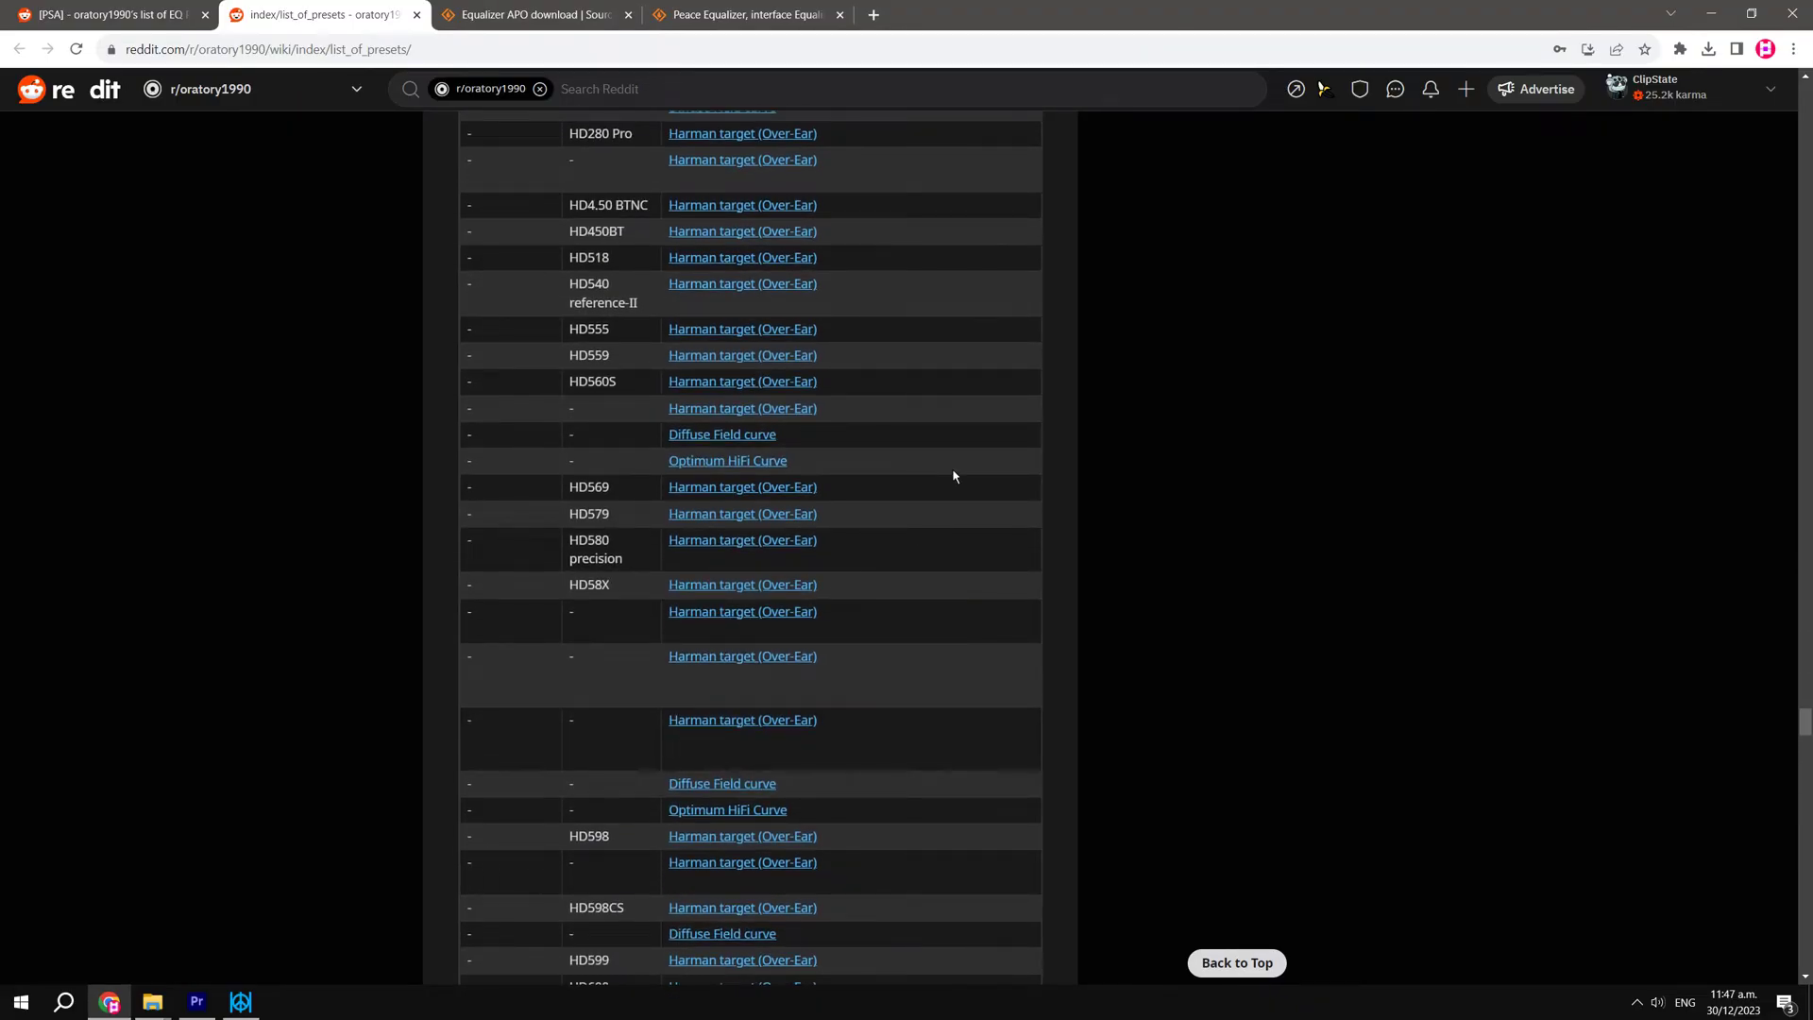
{"action": "scroll", "coordinate": [967, 469], "scroll_direction": "down", "scroll_amount": 2}
{"action": "scroll", "coordinate": [627, 383], "scroll_direction": "up", "scroll_amount": 2}
{"action": "left_click_drag", "start_coordinate": [570, 383], "coordinate": [622, 385]}
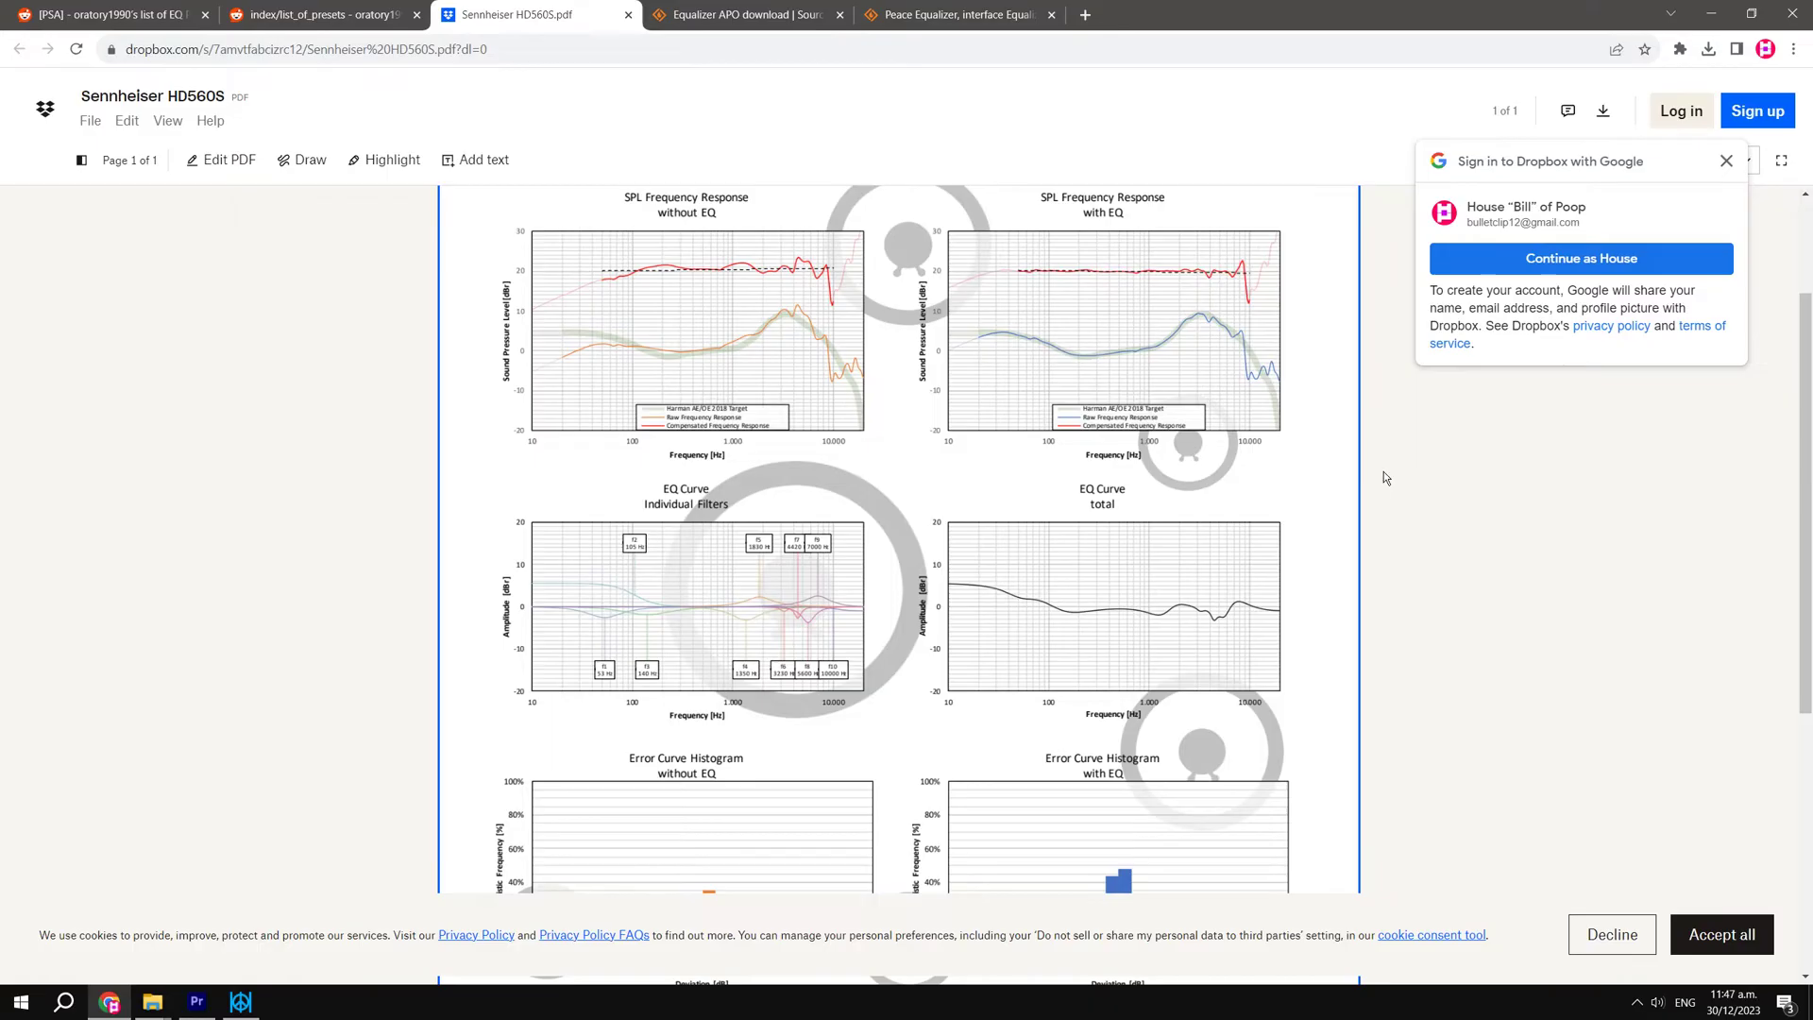
{"action": "scroll", "coordinate": [1343, 481], "scroll_direction": "down", "scroll_amount": 5}
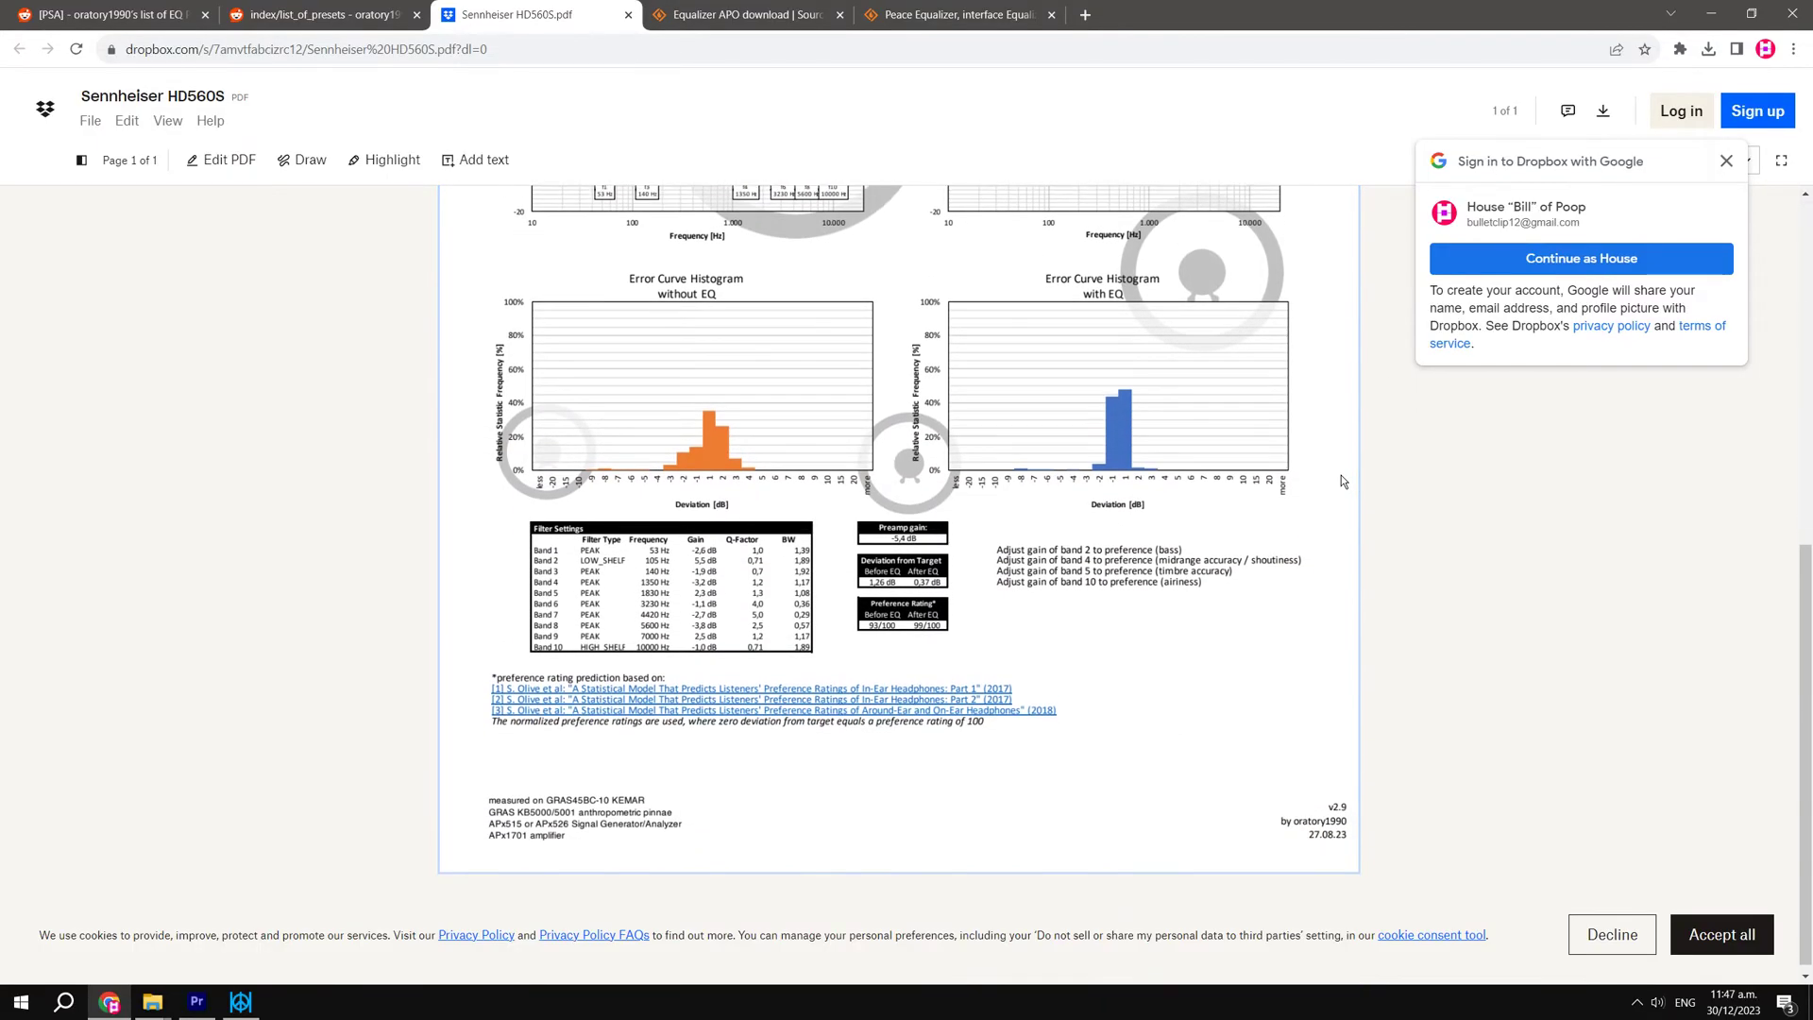
Bring the HD560S Filter Settings table into view and dismiss the Google sign-in prompt
{"action": "scroll", "coordinate": [646, 614], "scroll_direction": "up", "scroll_amount": 3}
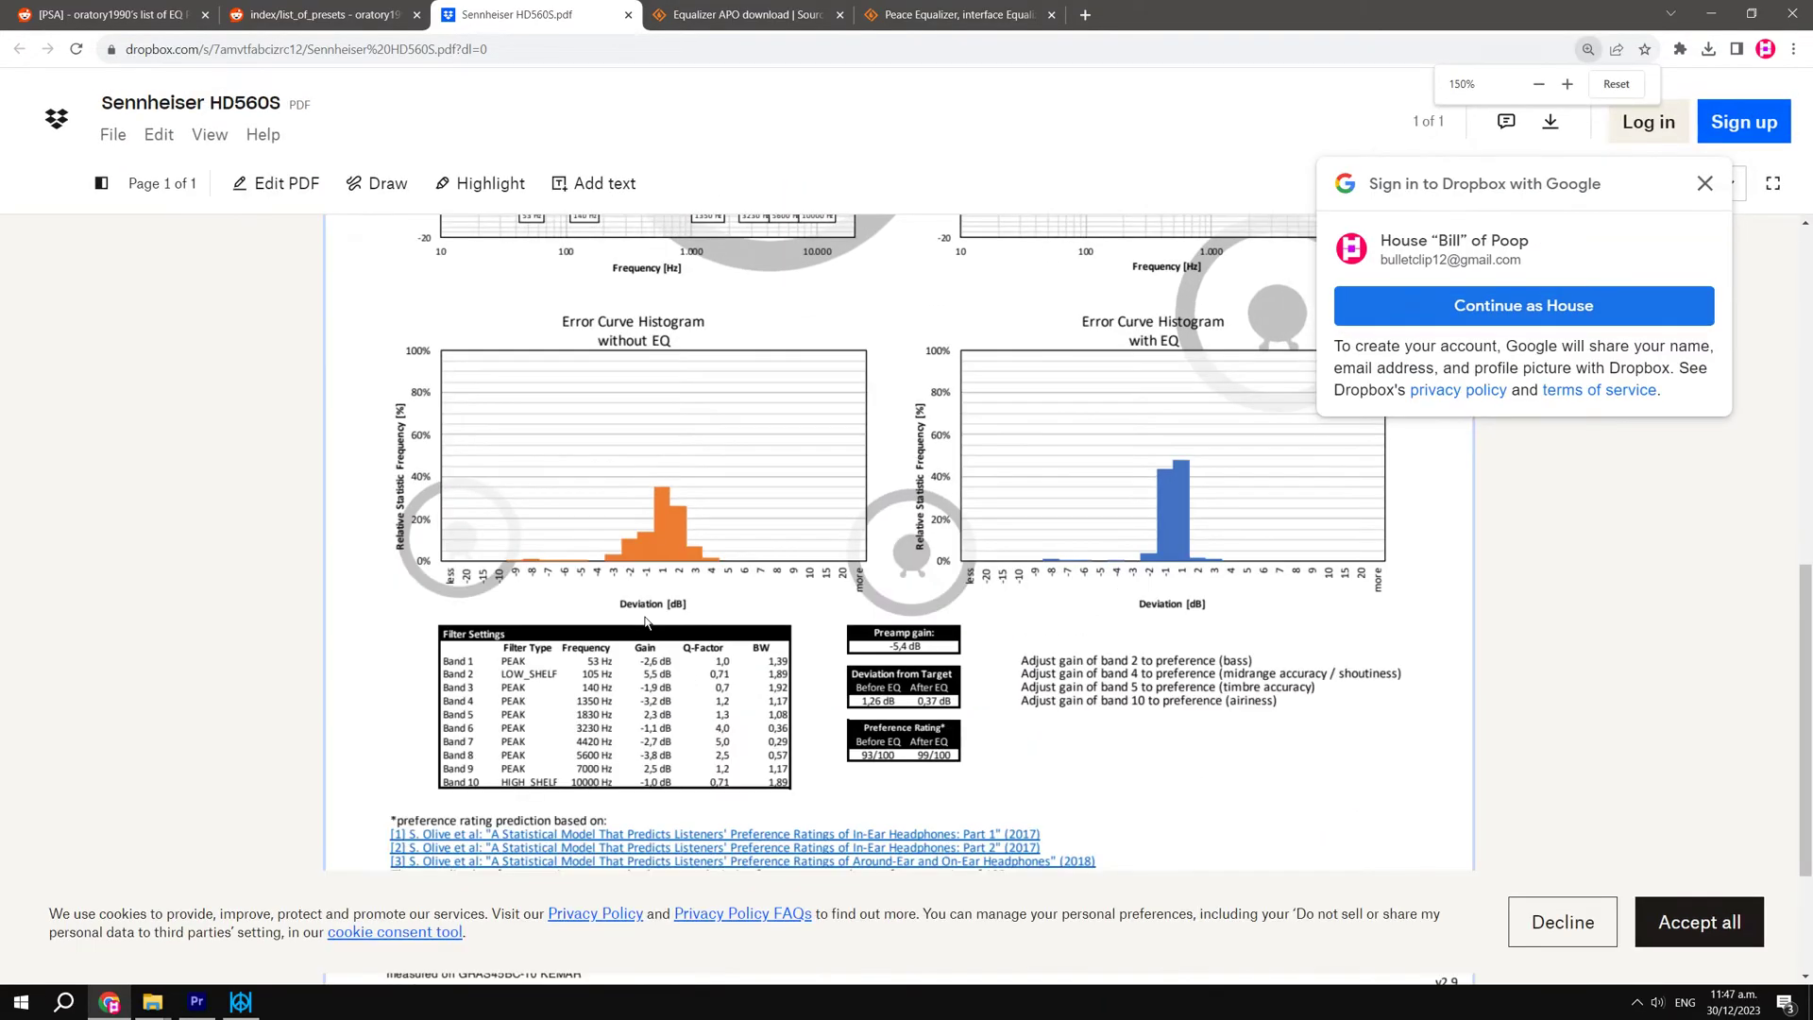
{"action": "scroll", "coordinate": [665, 591], "scroll_direction": "up", "scroll_amount": 1}
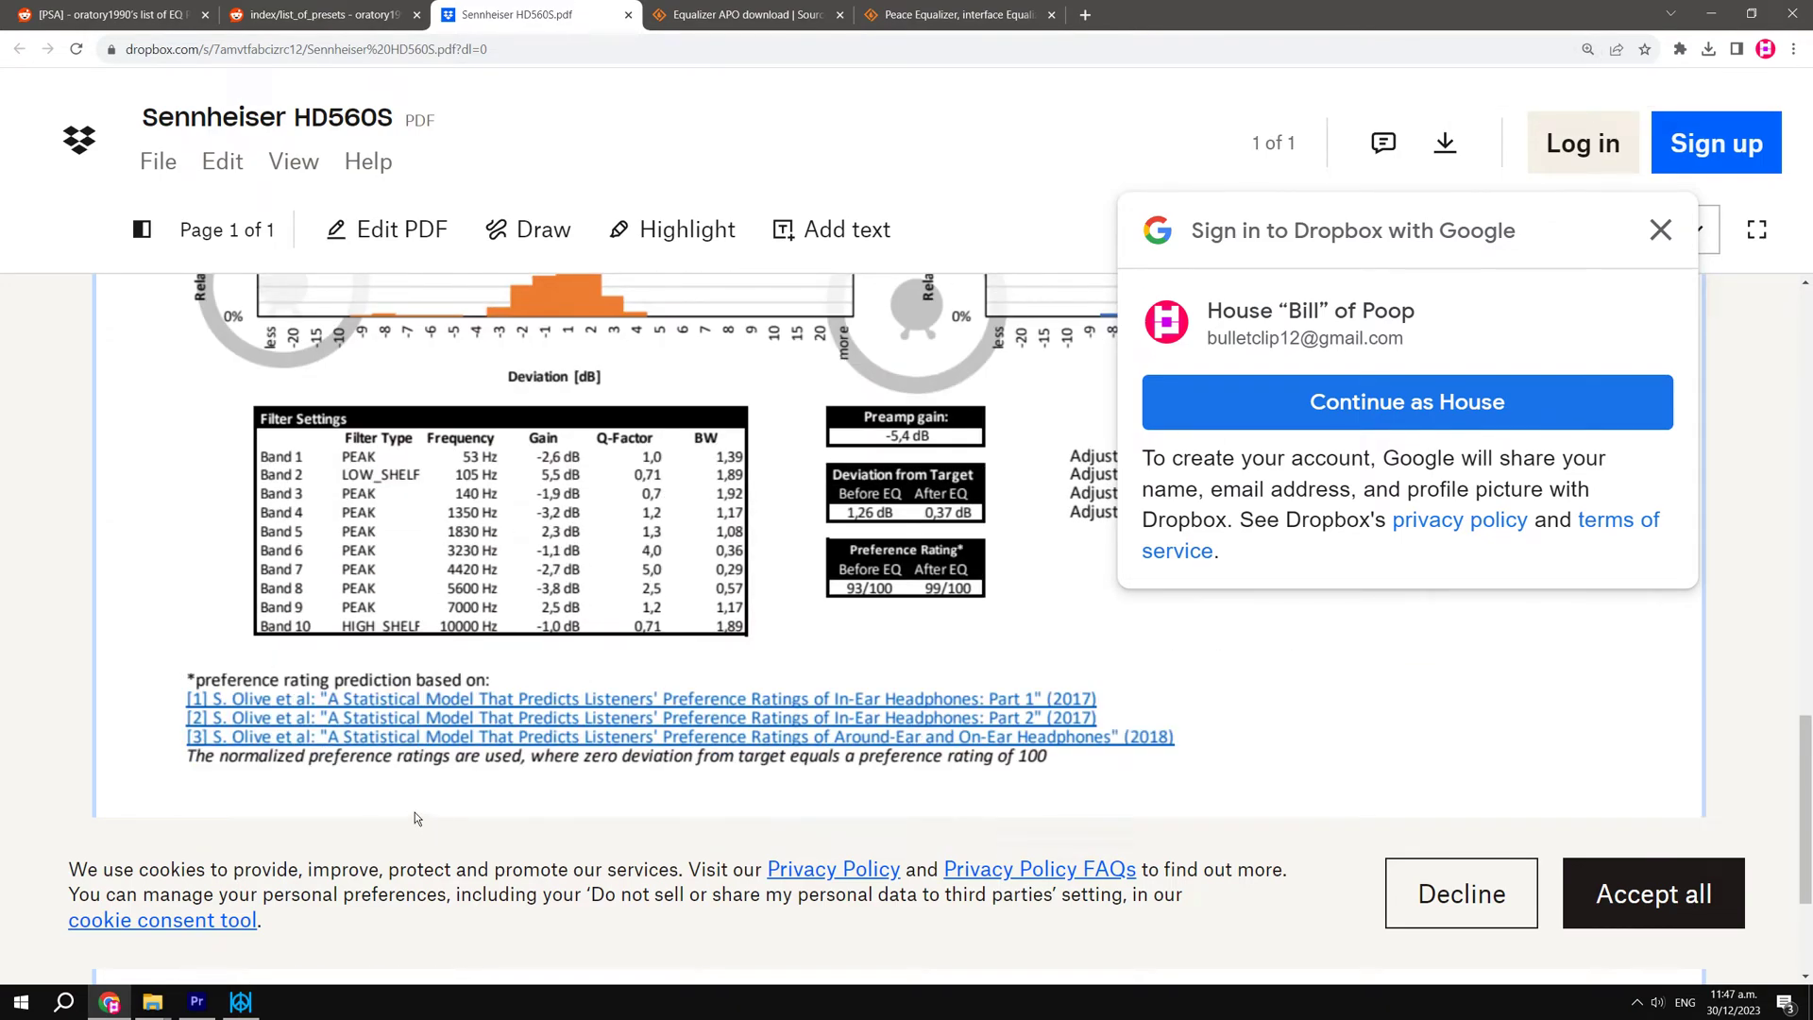
{"action": "left_click", "coordinate": [1661, 229]}
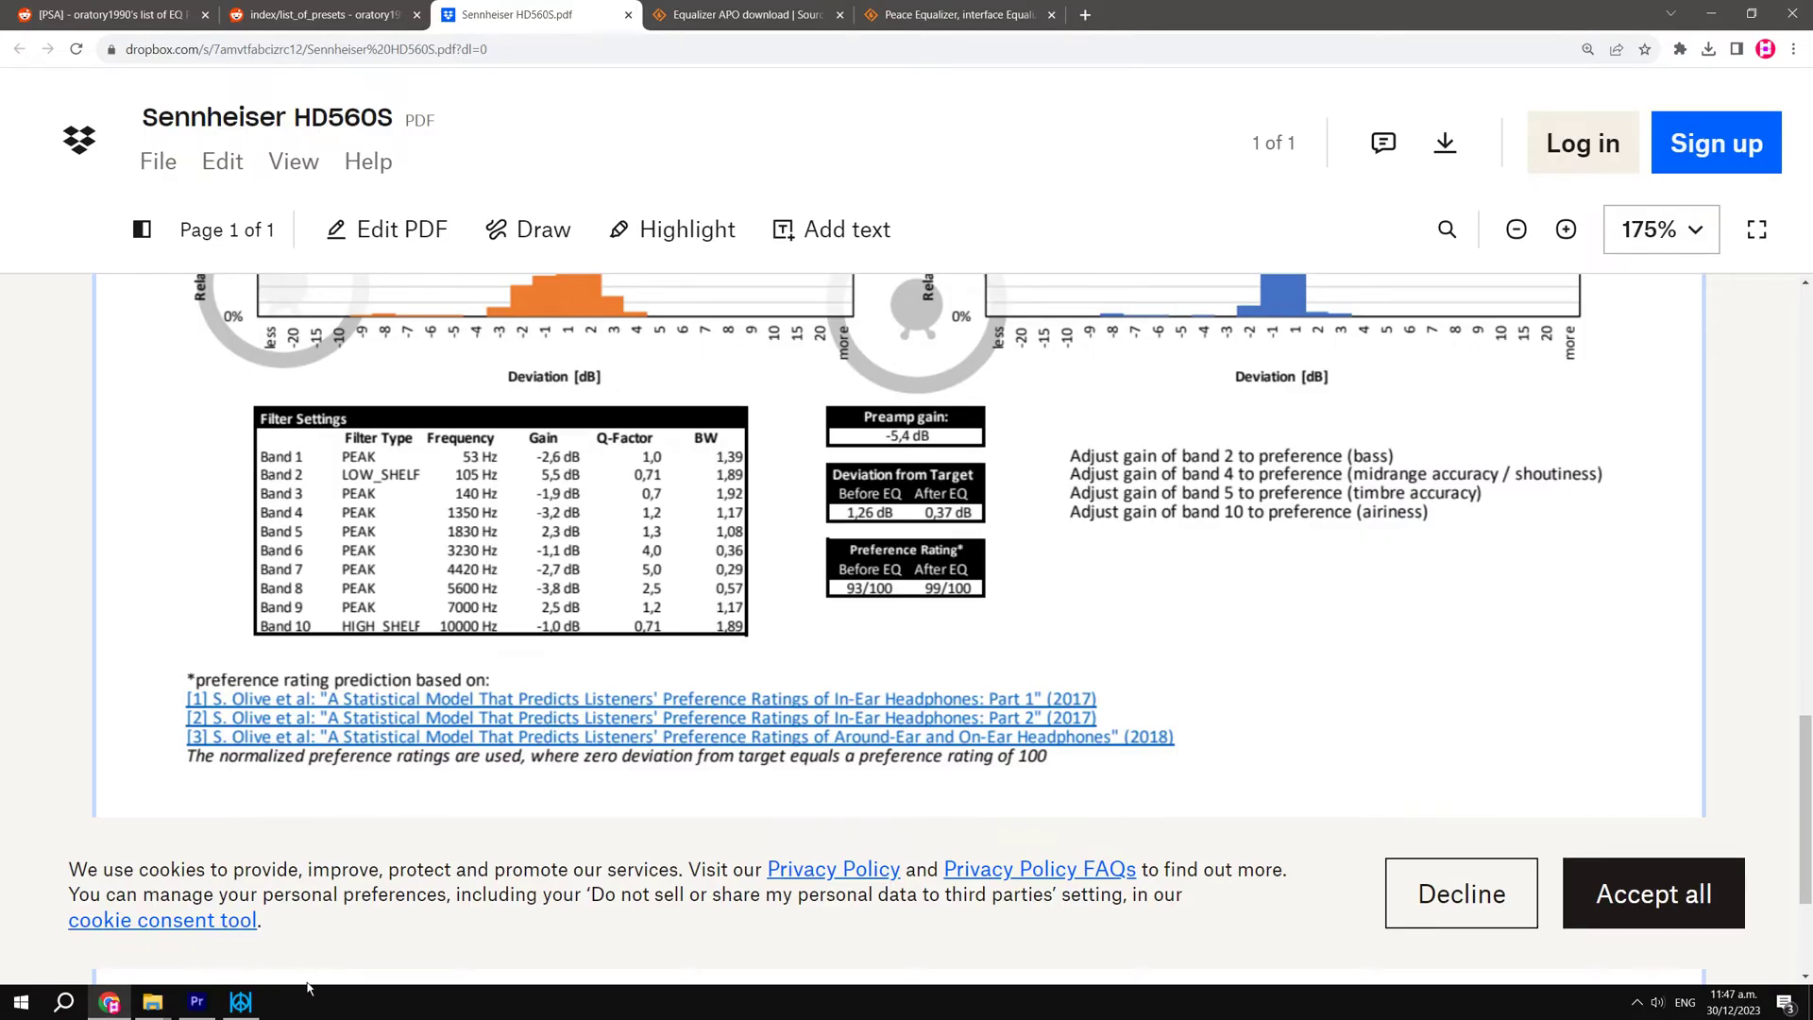
Place Peace beside the HD560S filter table and make band 2 a low shelf filter
{"action": "left_click", "coordinate": [241, 1000]}
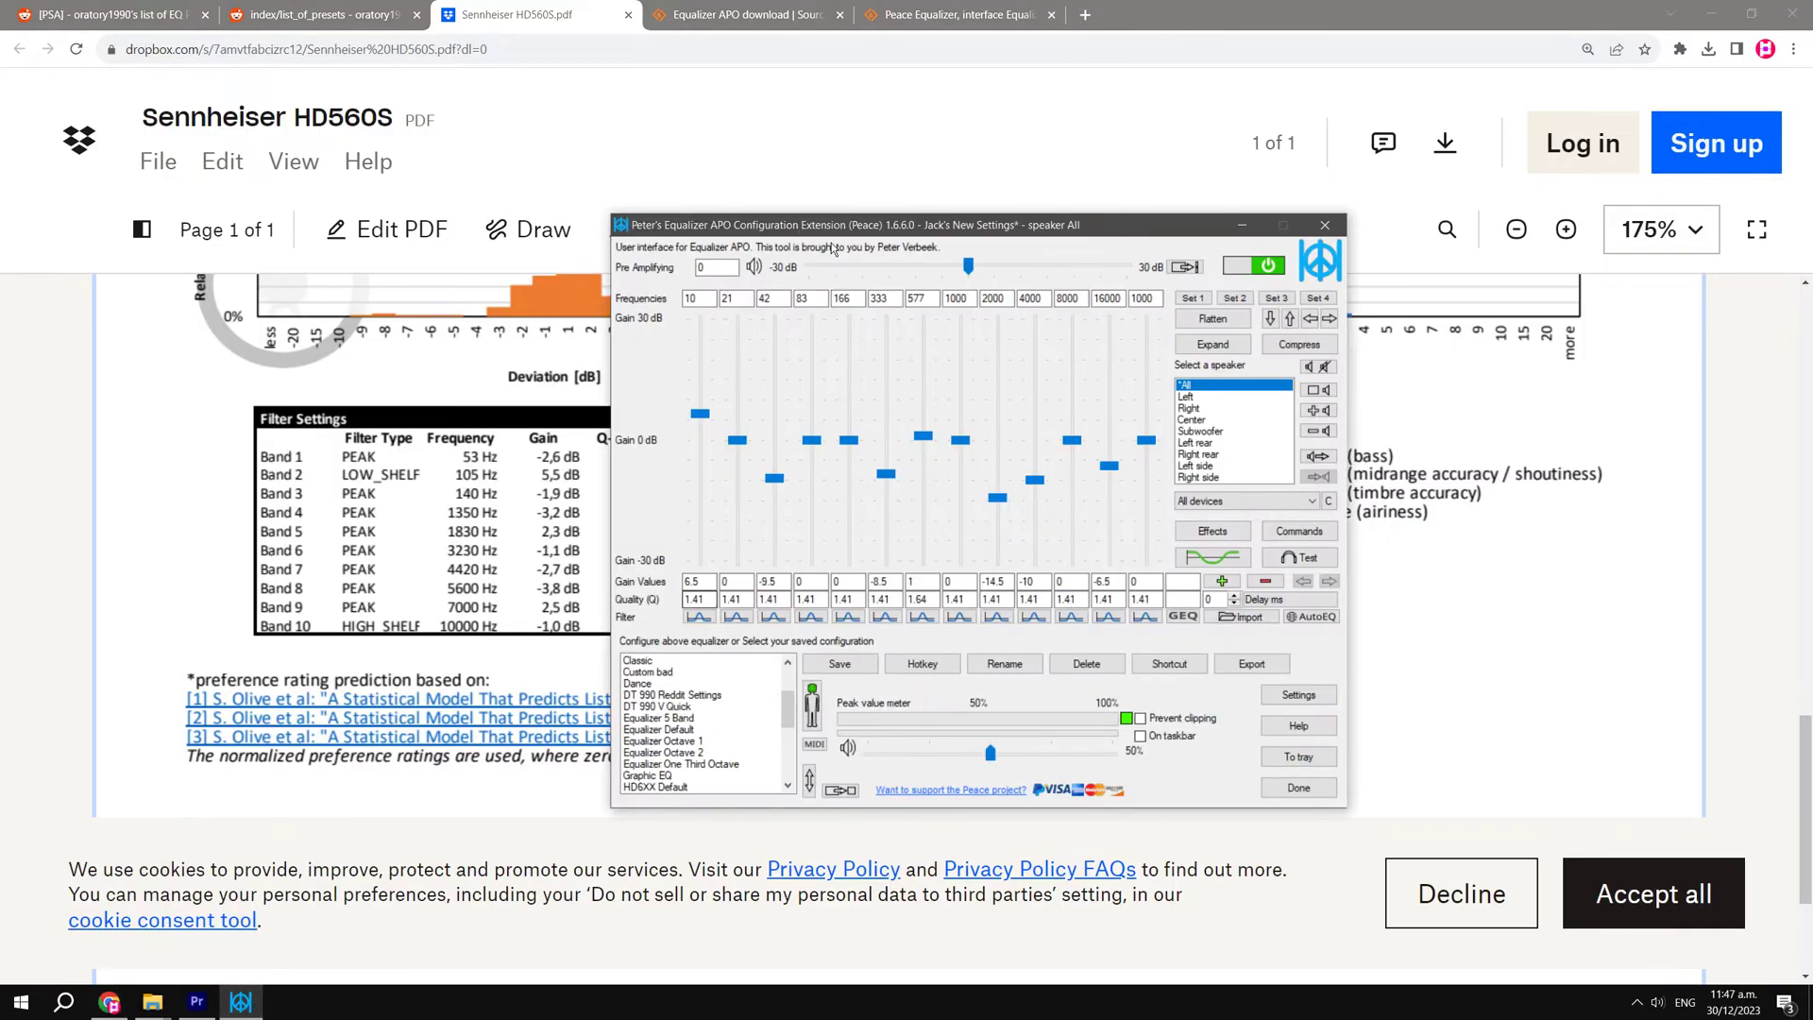
{"action": "left_click_drag", "start_coordinate": [860, 228], "coordinate": [1055, 215]}
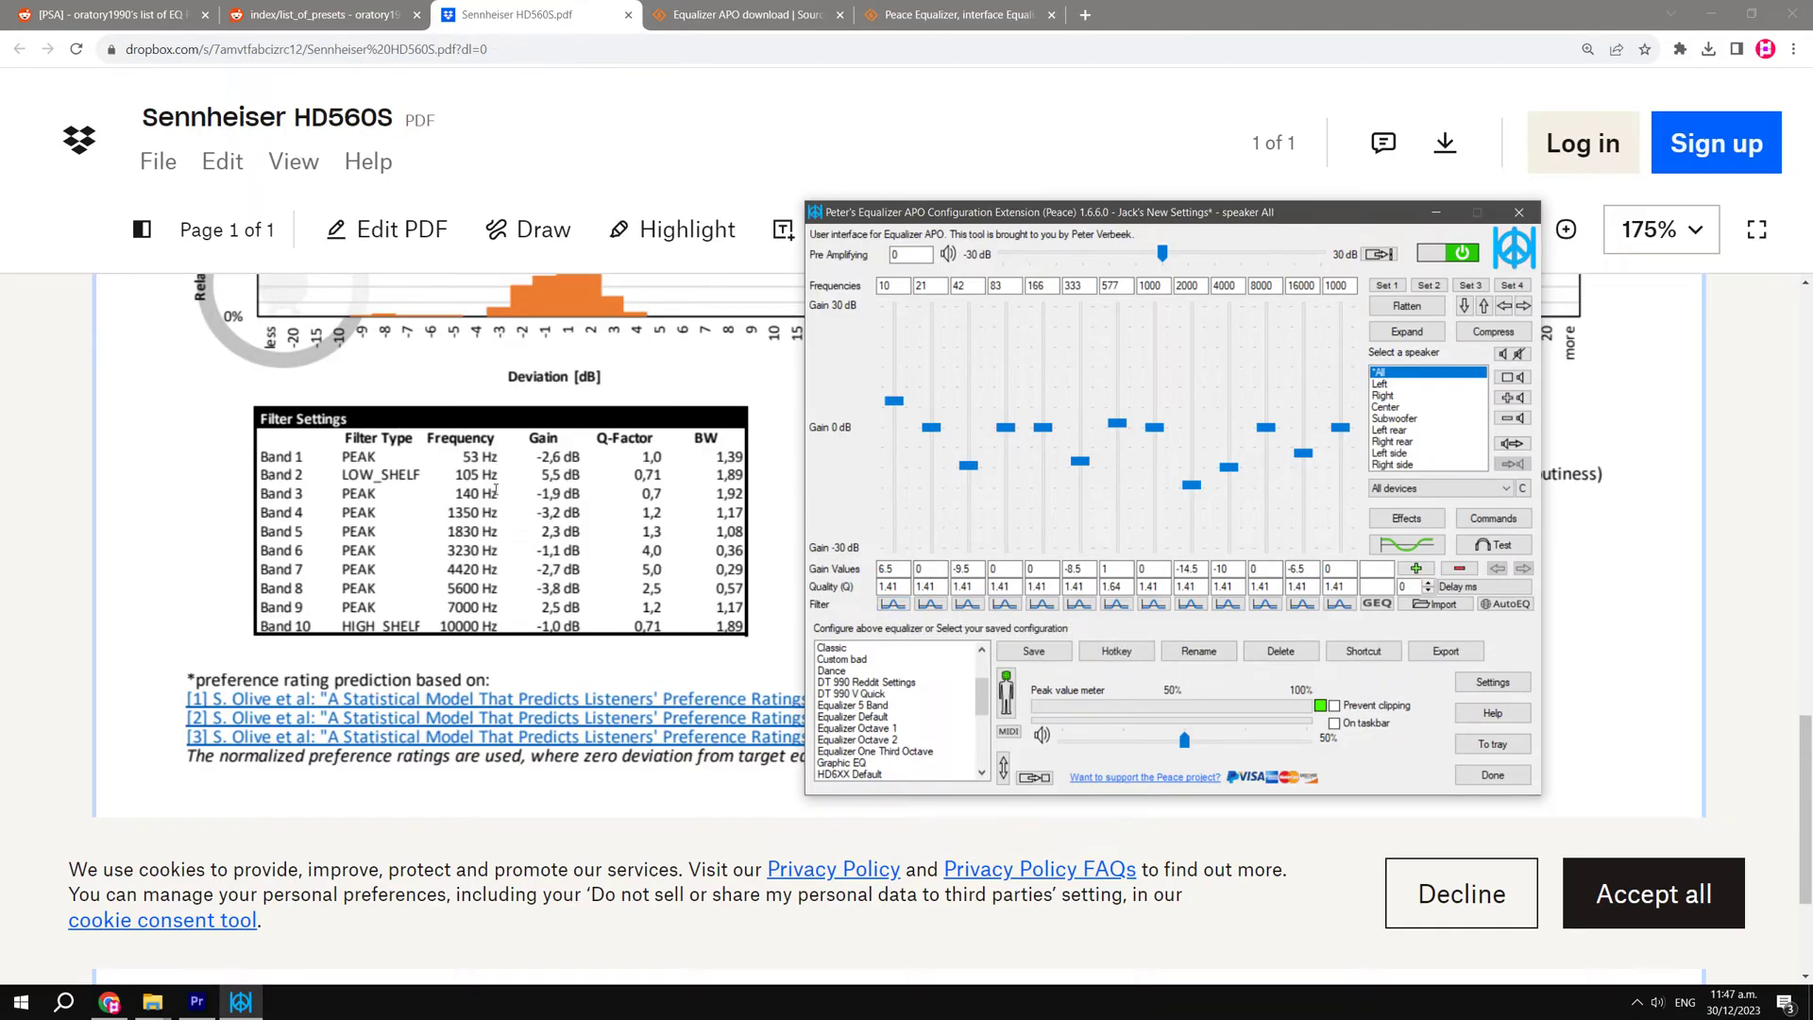
{"action": "left_click", "coordinate": [892, 606]}
{"action": "left_click", "coordinate": [930, 605]}
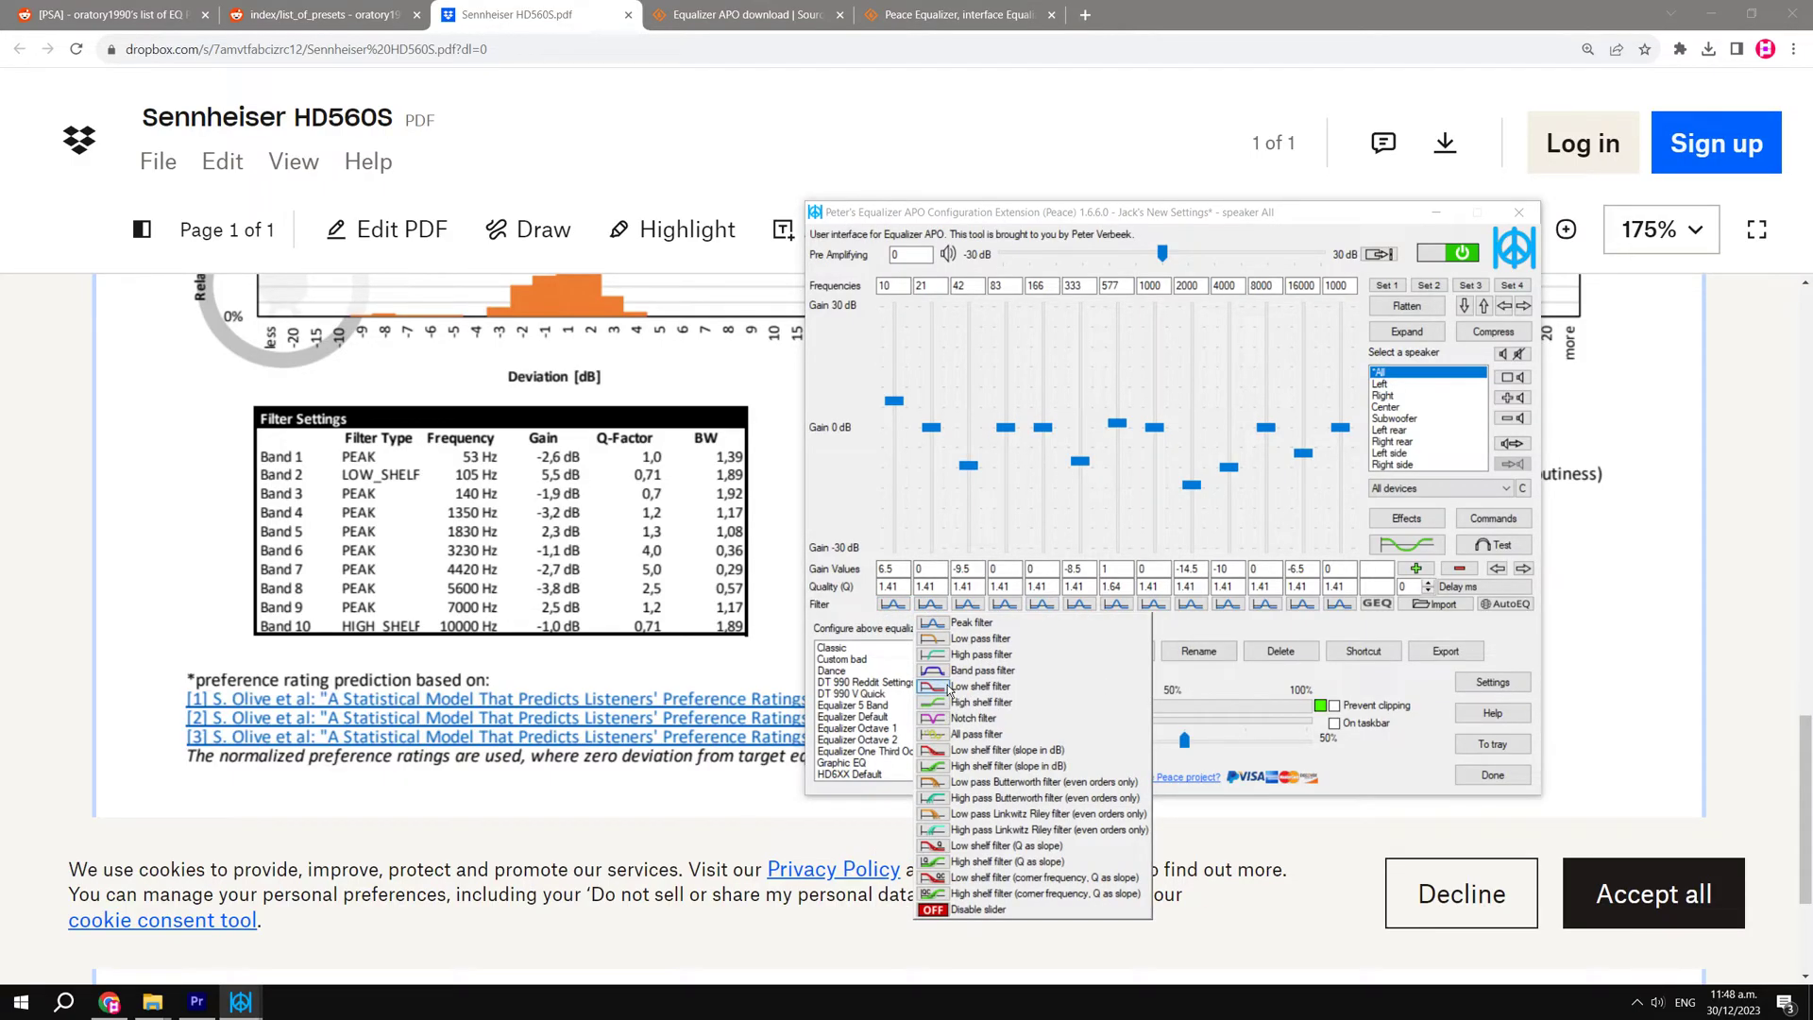
{"action": "left_click", "coordinate": [965, 688]}
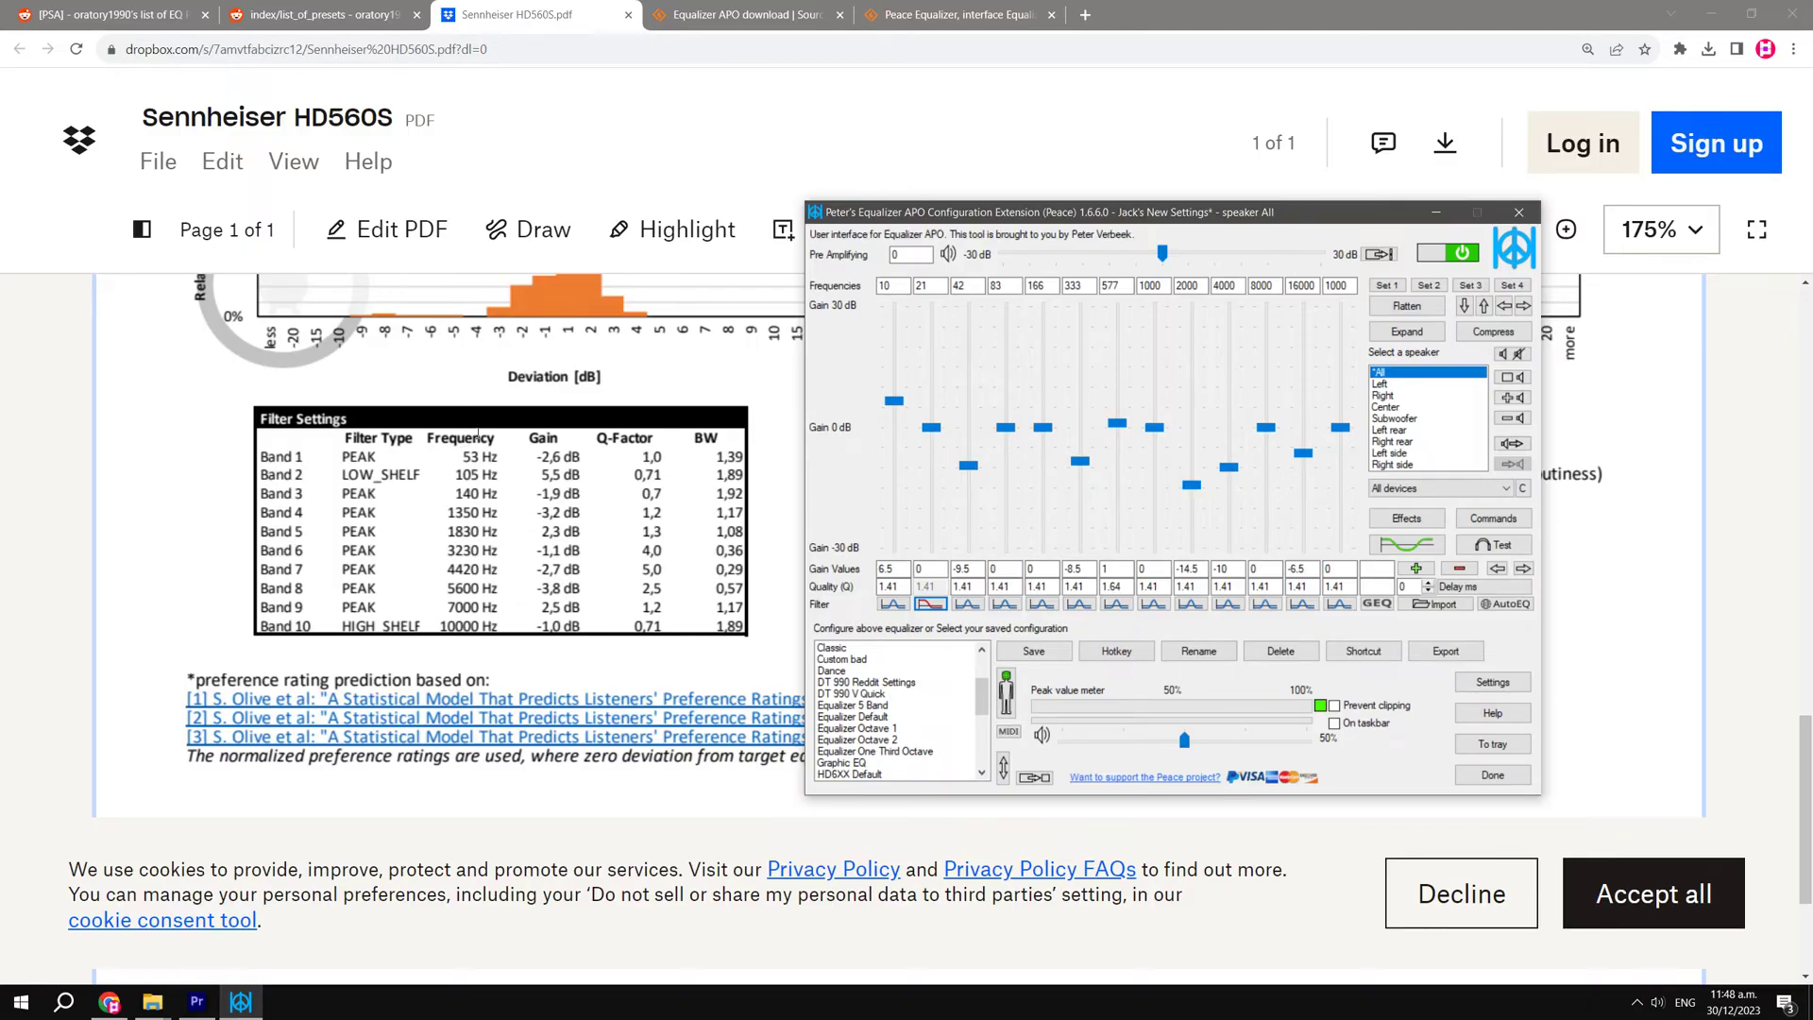
Set band 1's frequency to 53 Hz and band 2's to 105 Hz
{"action": "left_click", "coordinate": [936, 285]}
{"action": "double_click", "coordinate": [895, 287]}
{"action": "type", "text": "53"}
{"action": "double_click", "coordinate": [930, 286]}
{"action": "type", "text": "105"}
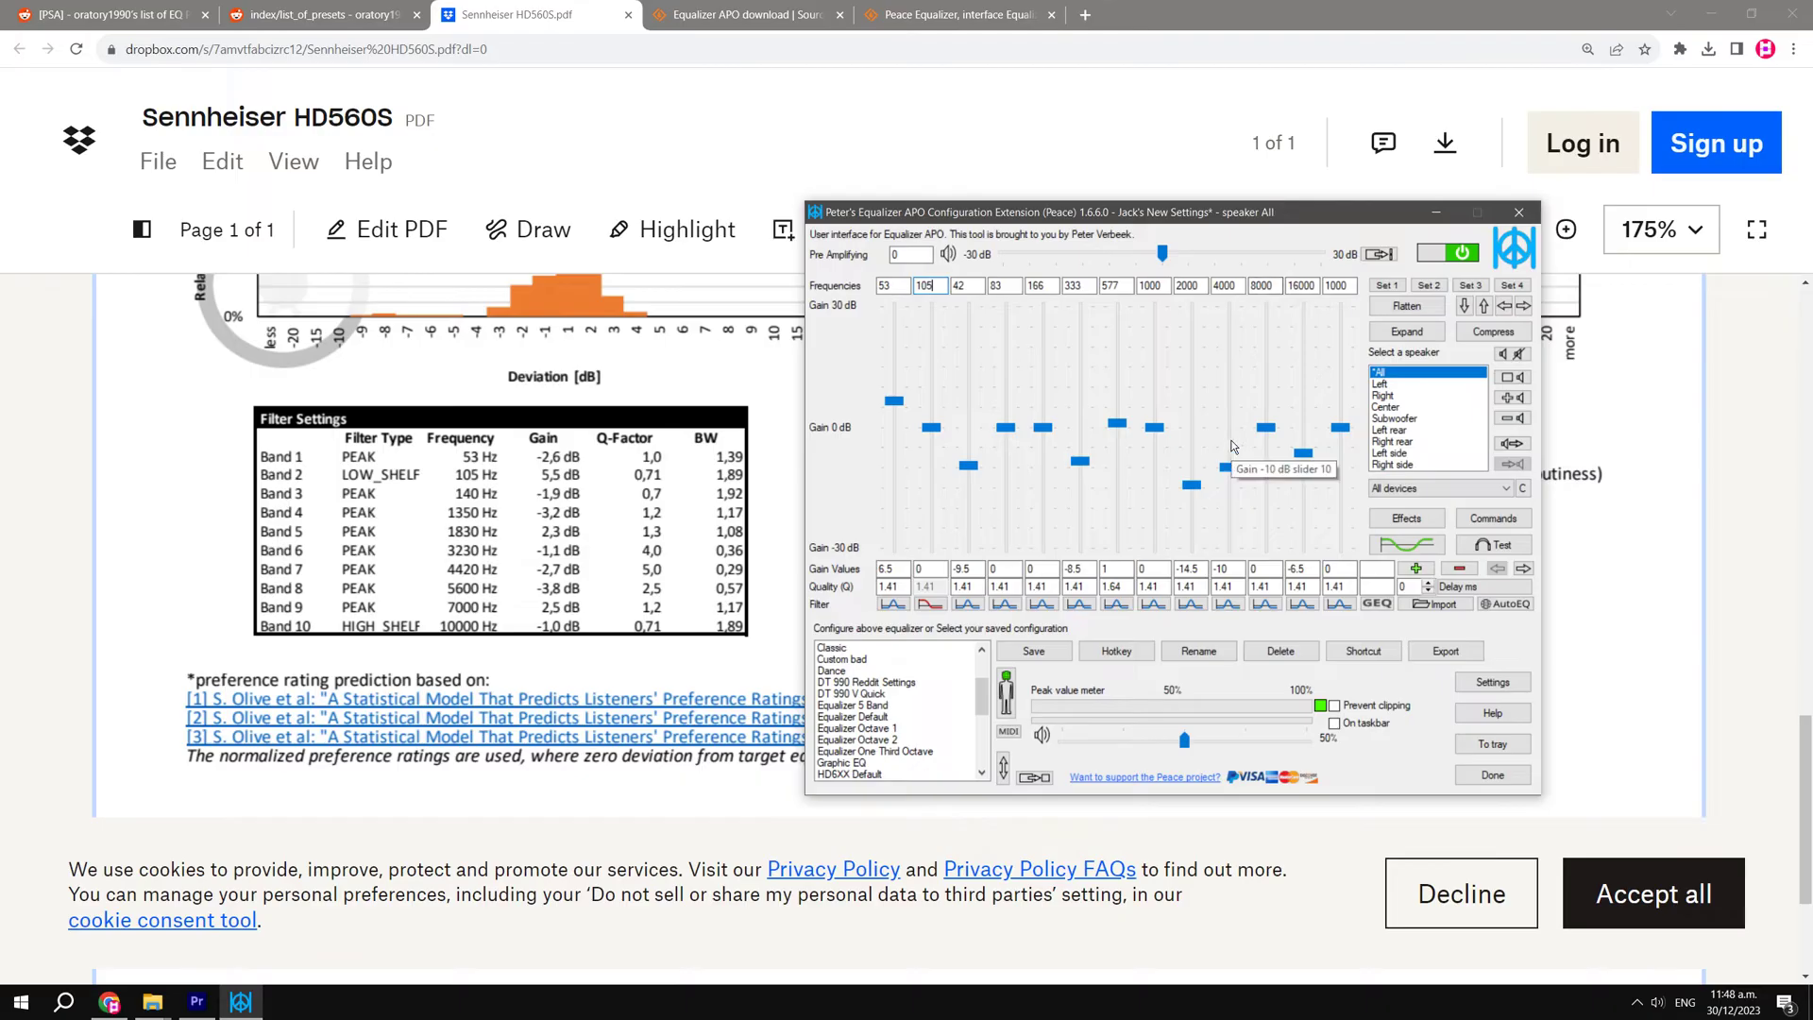
Select band 1's gain and Q, then set 16000 Hz to 5.5 dB, 8000 Hz to -10 dB, lowering 577 Hz
{"action": "left_click", "coordinate": [892, 568]}
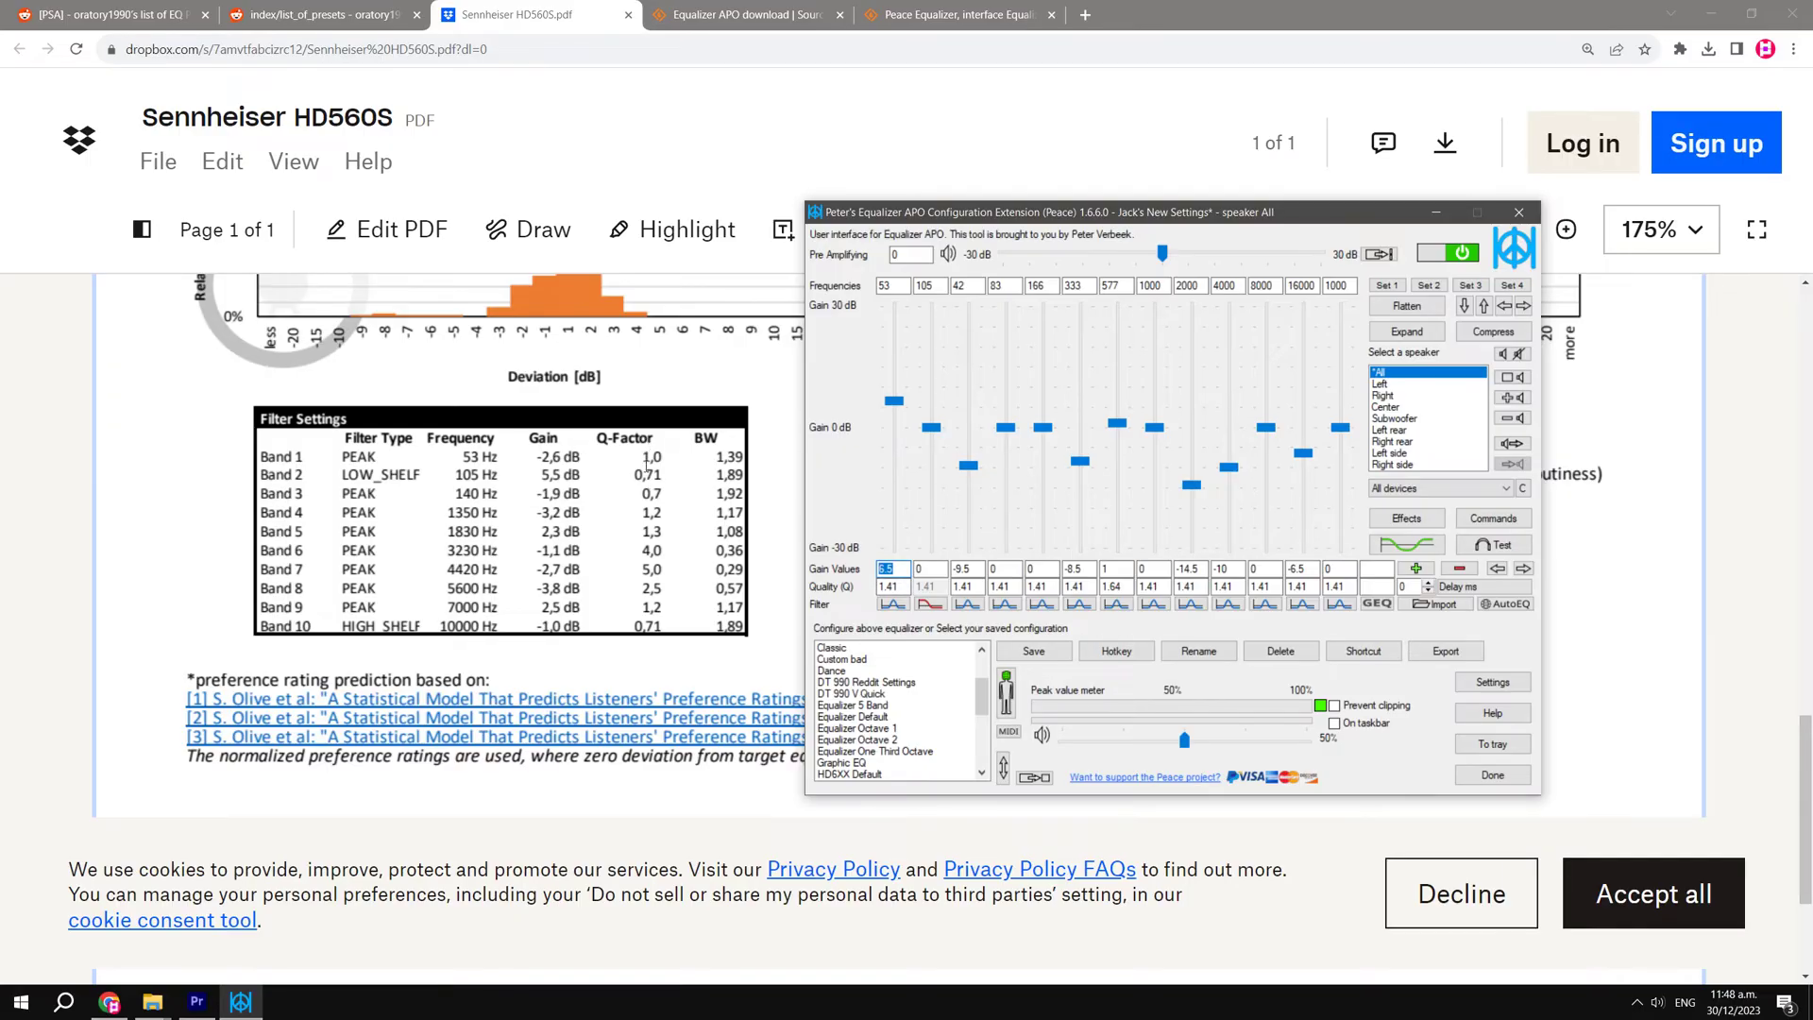
{"action": "left_click", "coordinate": [899, 587]}
{"action": "double_click", "coordinate": [899, 586]}
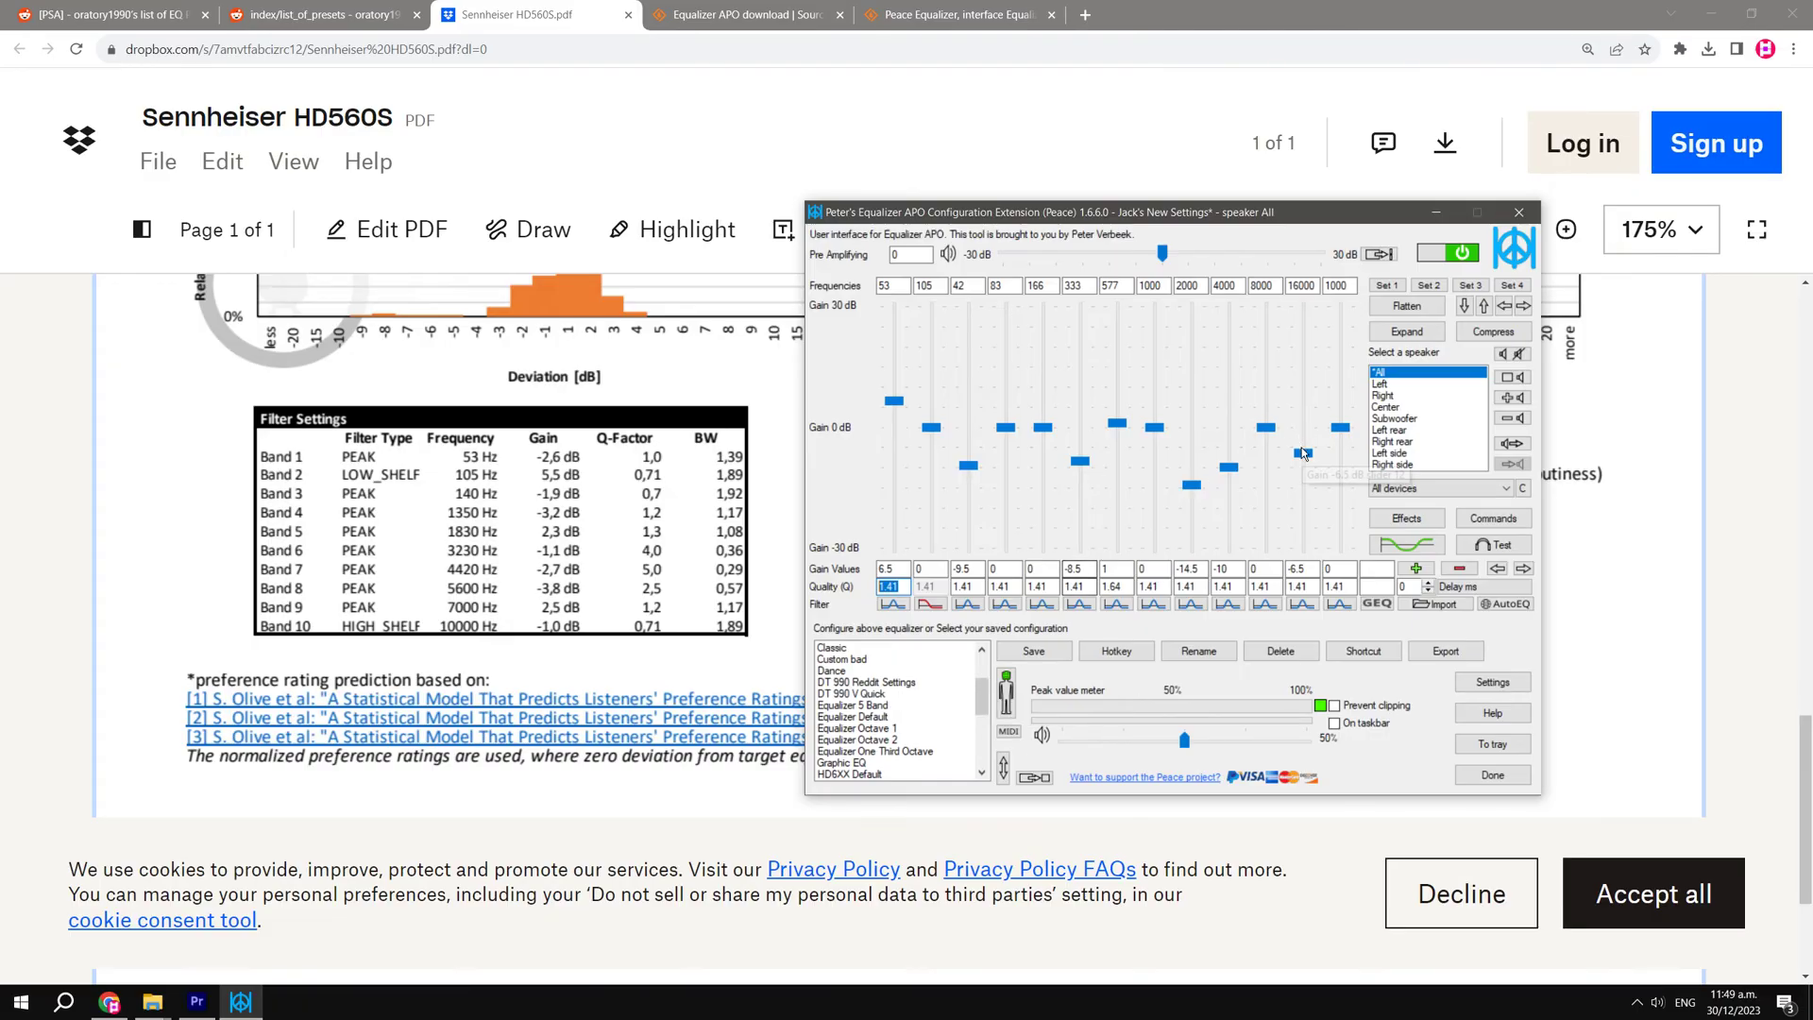
{"action": "left_click_drag", "start_coordinate": [1303, 454], "coordinate": [1314, 400]}
{"action": "left_click", "coordinate": [1268, 440]}
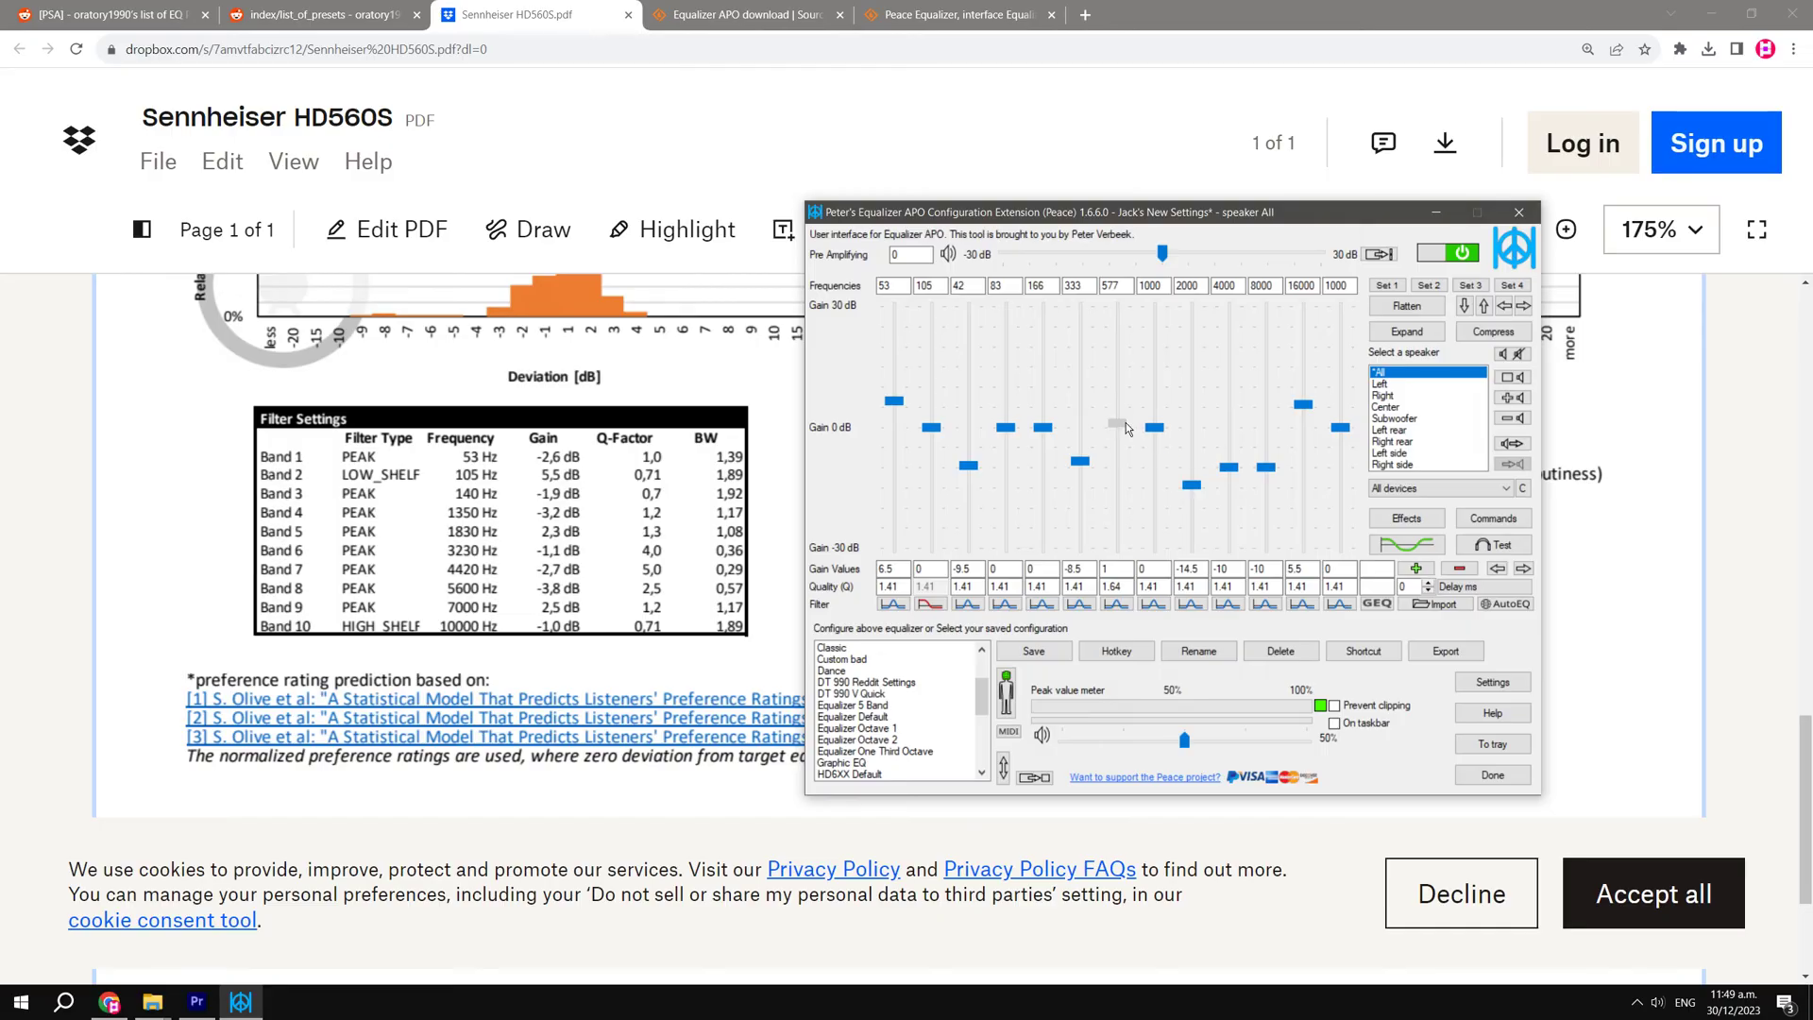
{"action": "left_click_drag", "start_coordinate": [1124, 422], "coordinate": [1125, 453]}
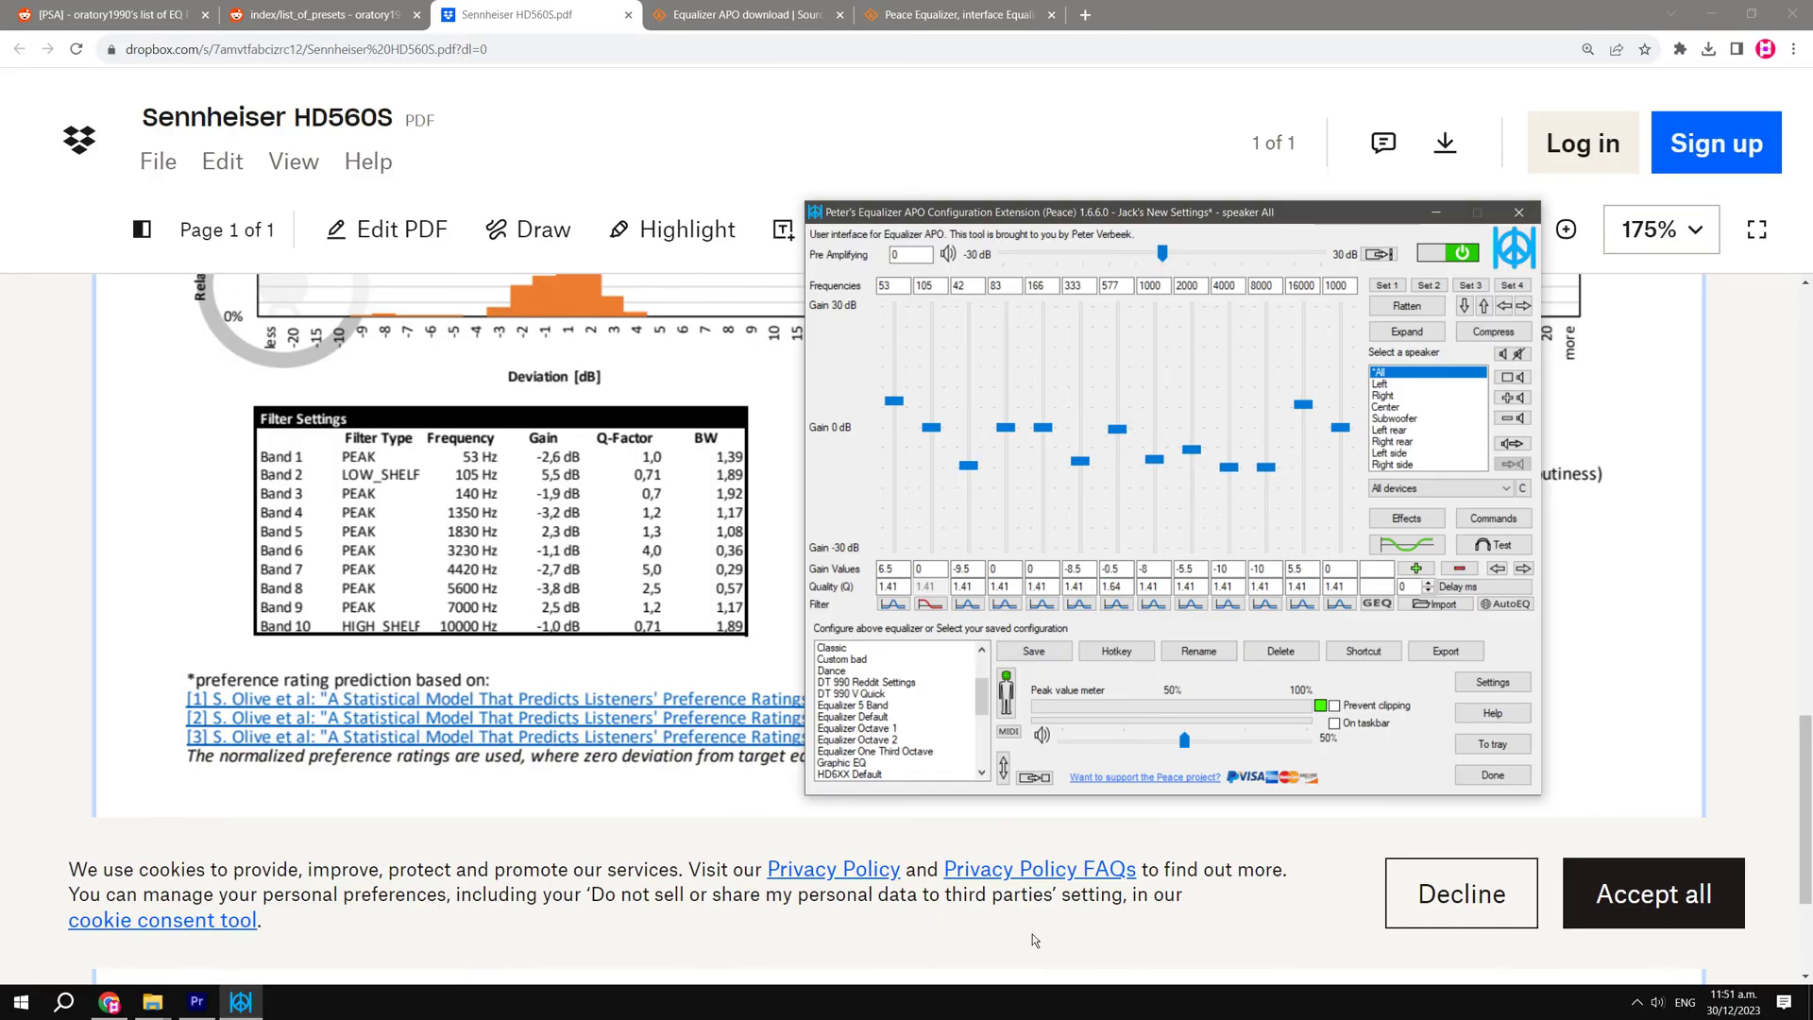